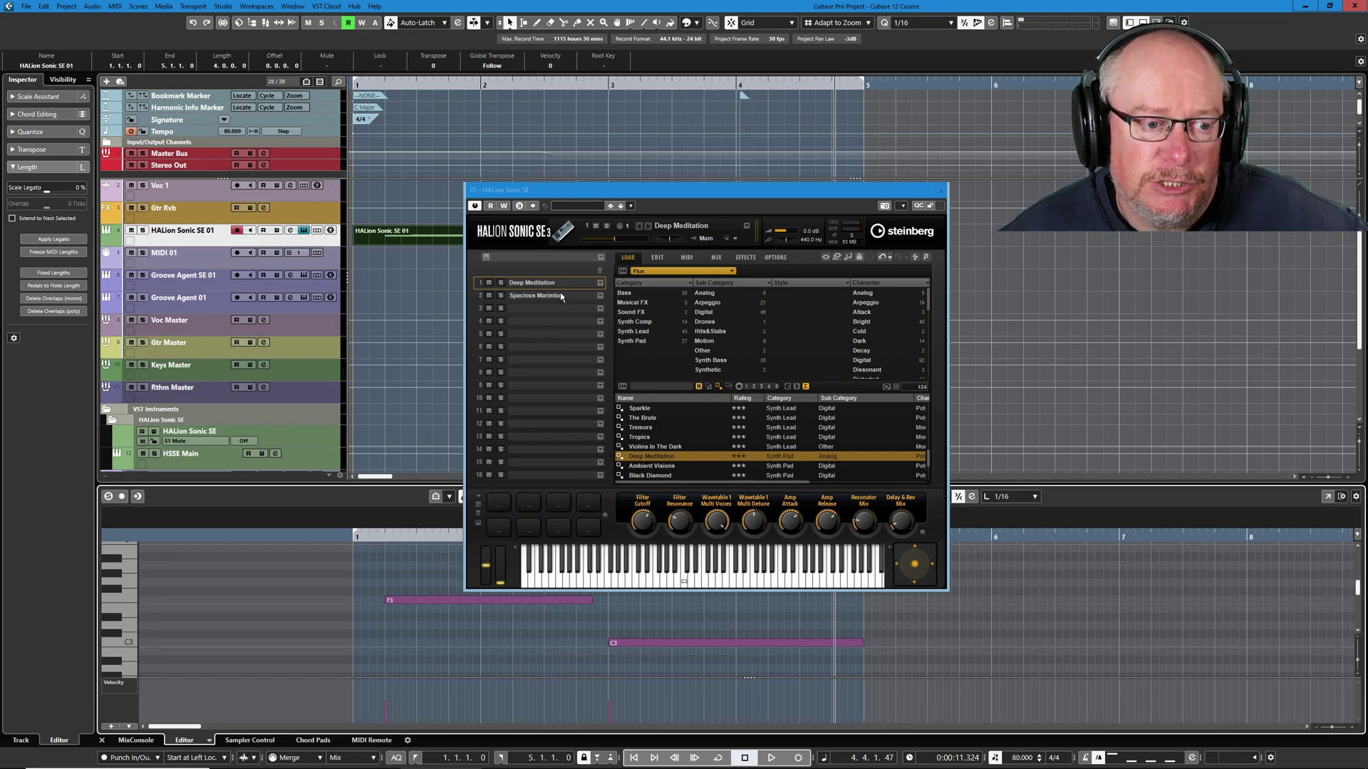
Step: Select the HALion Sonic SE 01 track so the Inspector shows its track settings
left_click(517, 287)
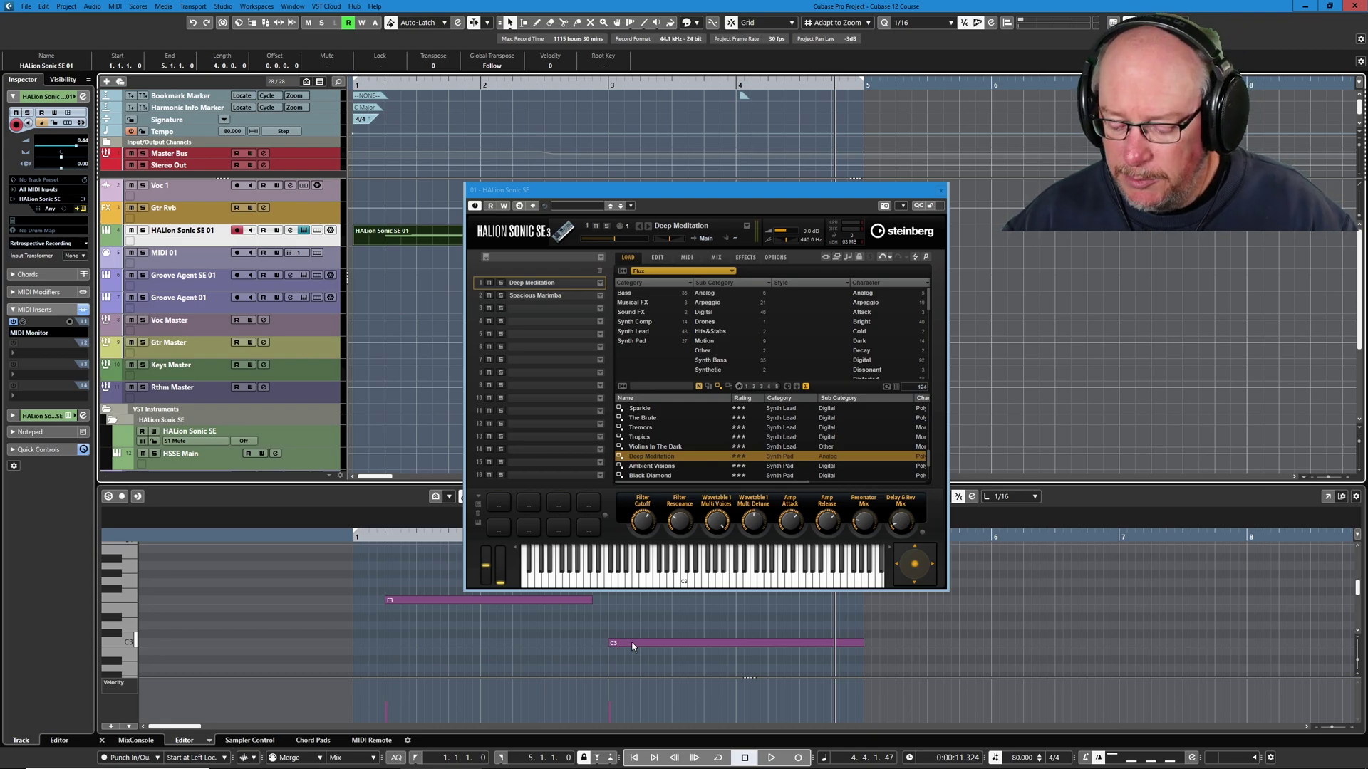
Step: Record a new MIDI part on HALion Sonic SE 01, then close the HALion instrument window
key("KP_Multiply")
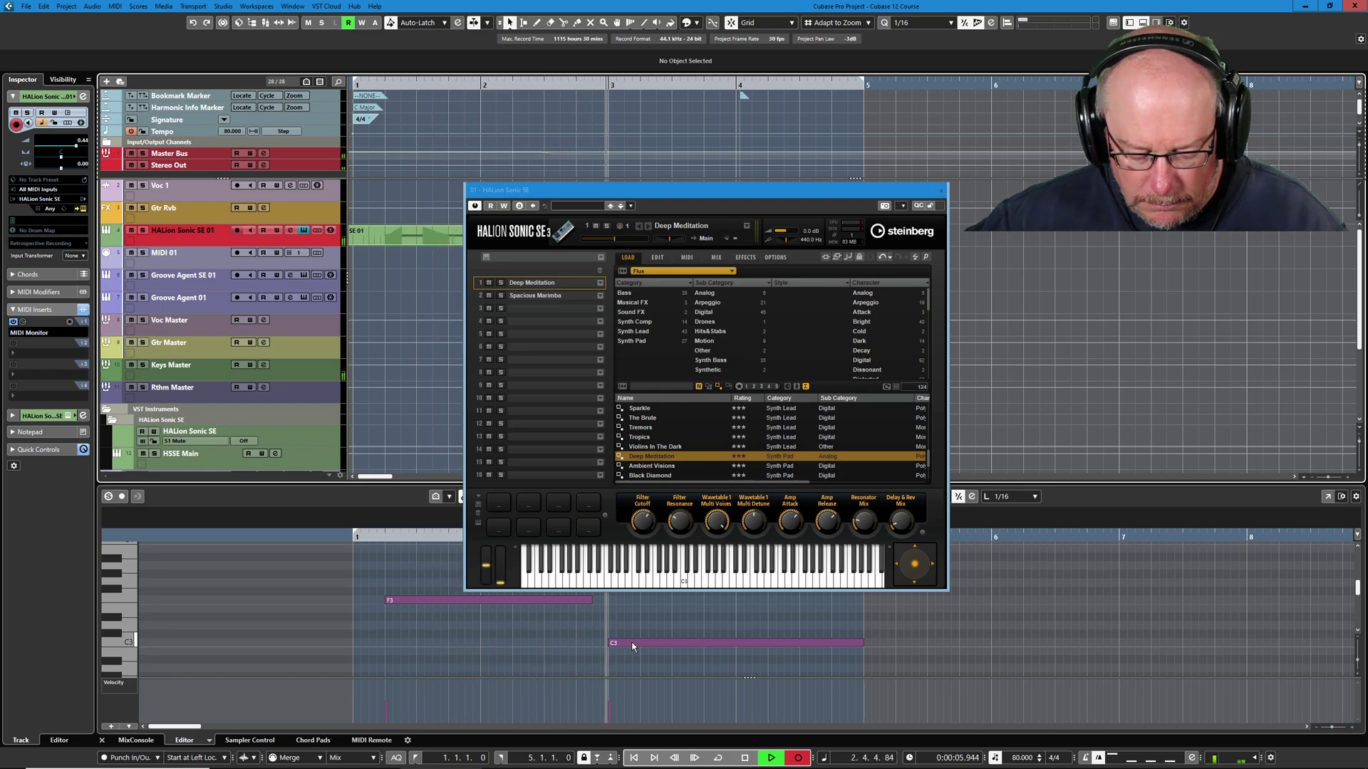
key("space")
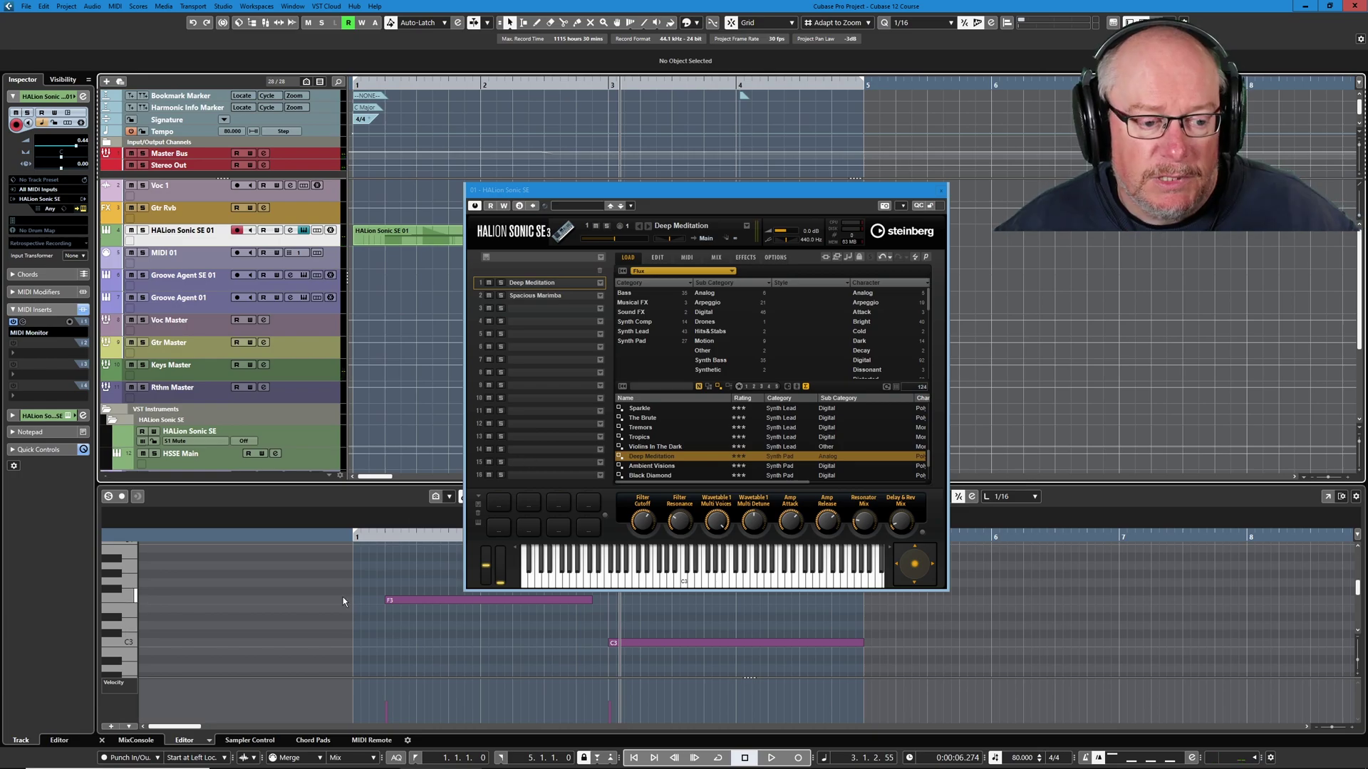
left_click(941, 190)
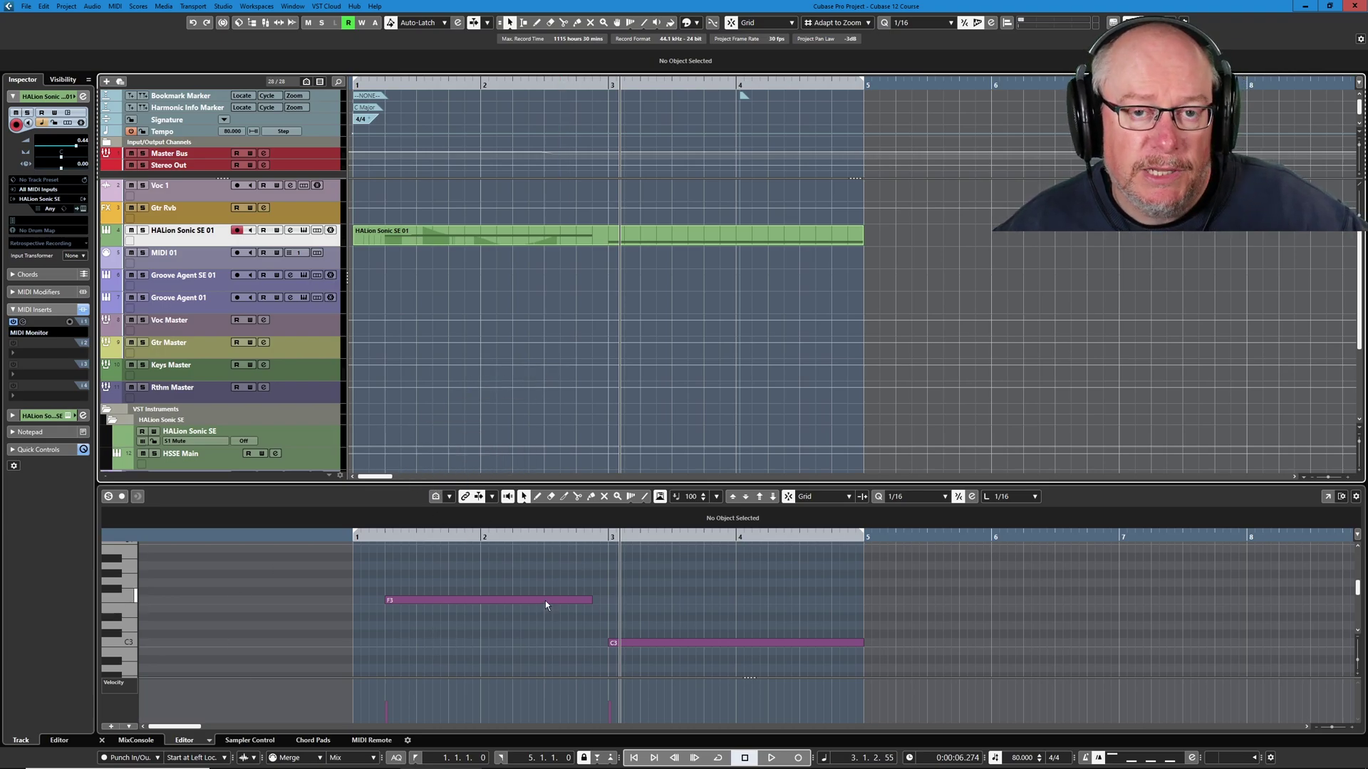
Step: Add a Pitchbend controller lane in the Key Editor to show the recorded bend curve
left_click(111, 727)
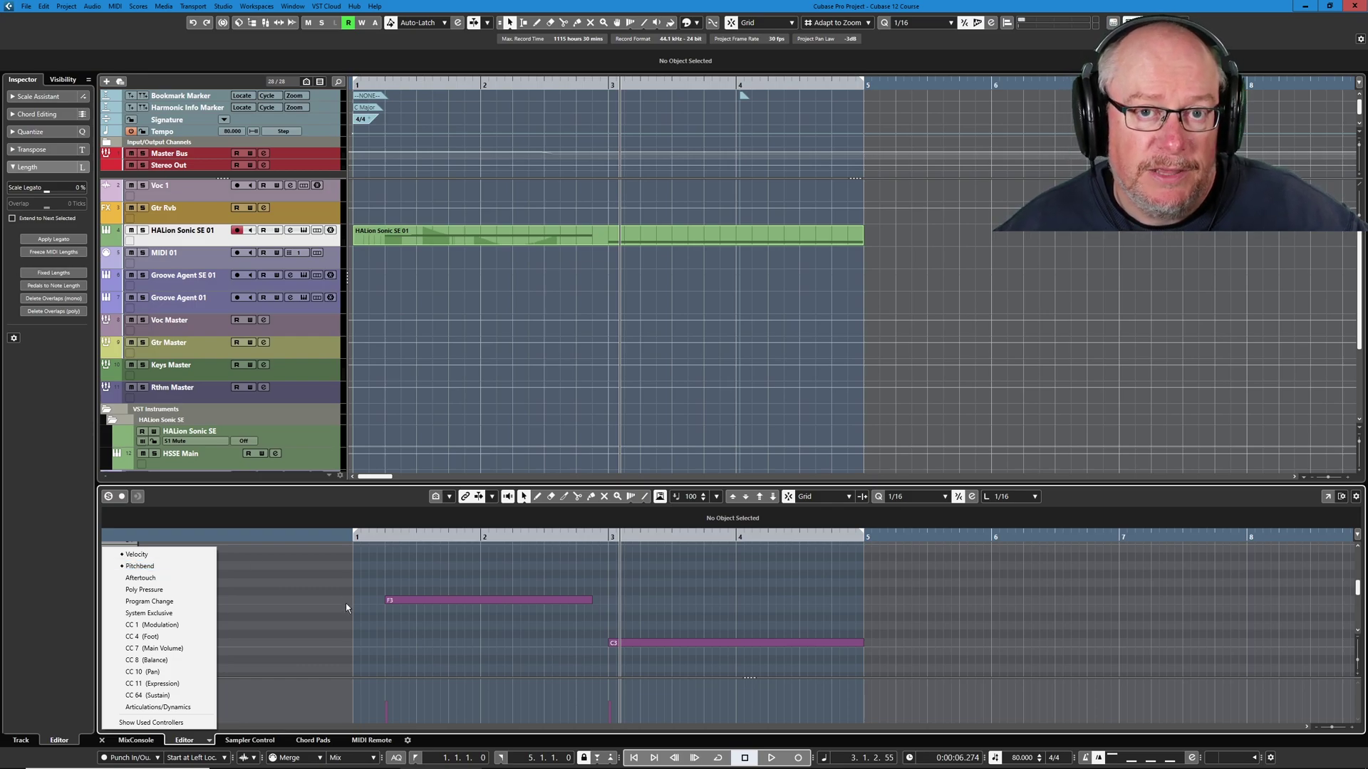
left_click(143, 567)
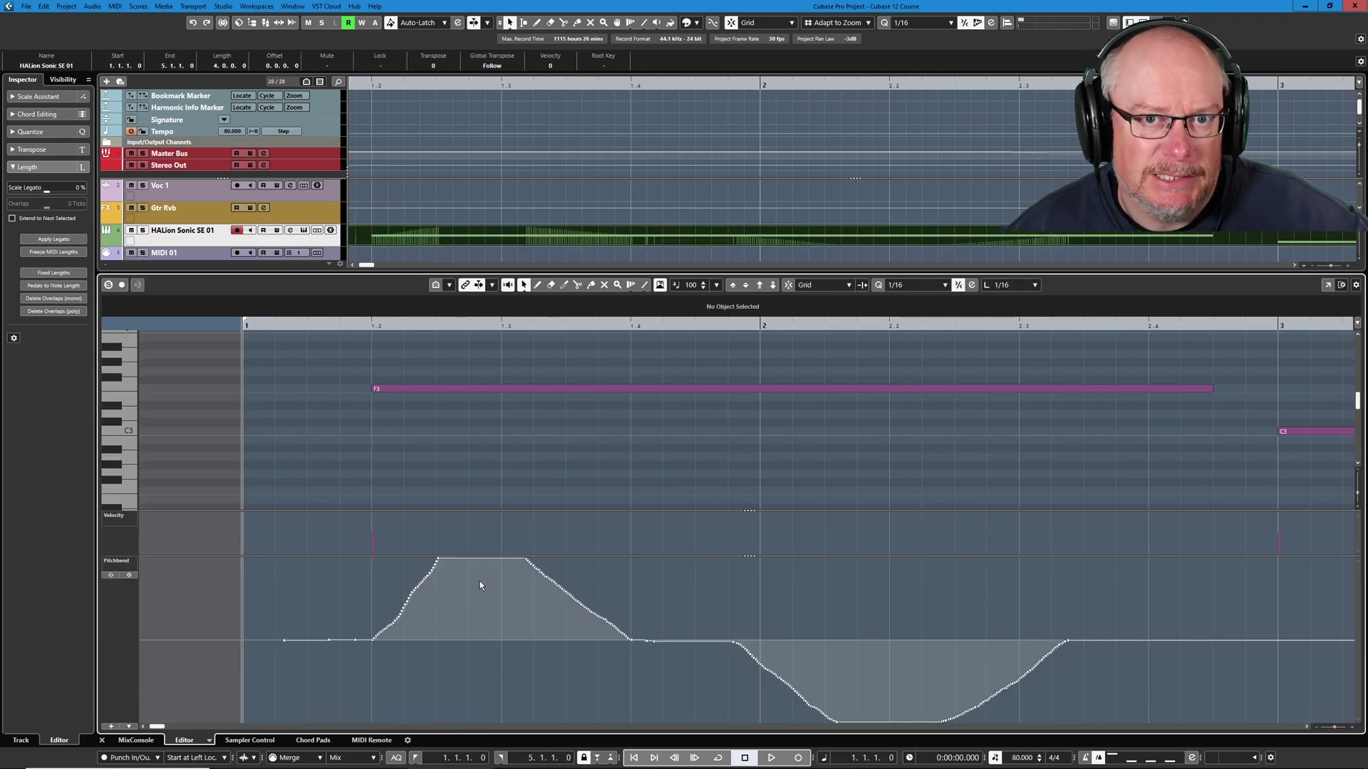
Step: Select the pitchbend event at 1.2.3.7 to read its value of 8191
left_click(438, 563)
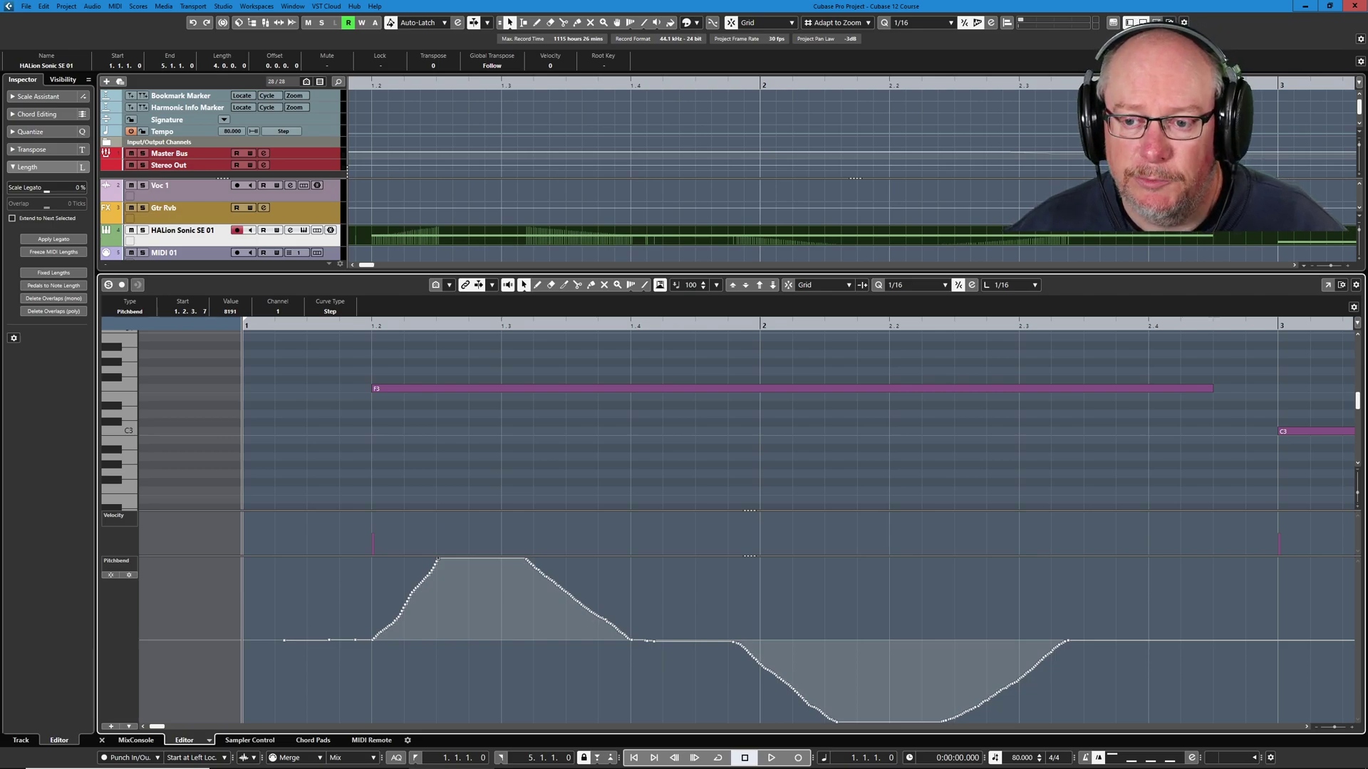
Step: Bring the handwritten MIDI message chart in Paint into view, then move it aside
mouse_move(1366, 155)
left_mouse_down()
mouse_move(496, 155)
mouse_move(459, 136)
left_mouse_up()
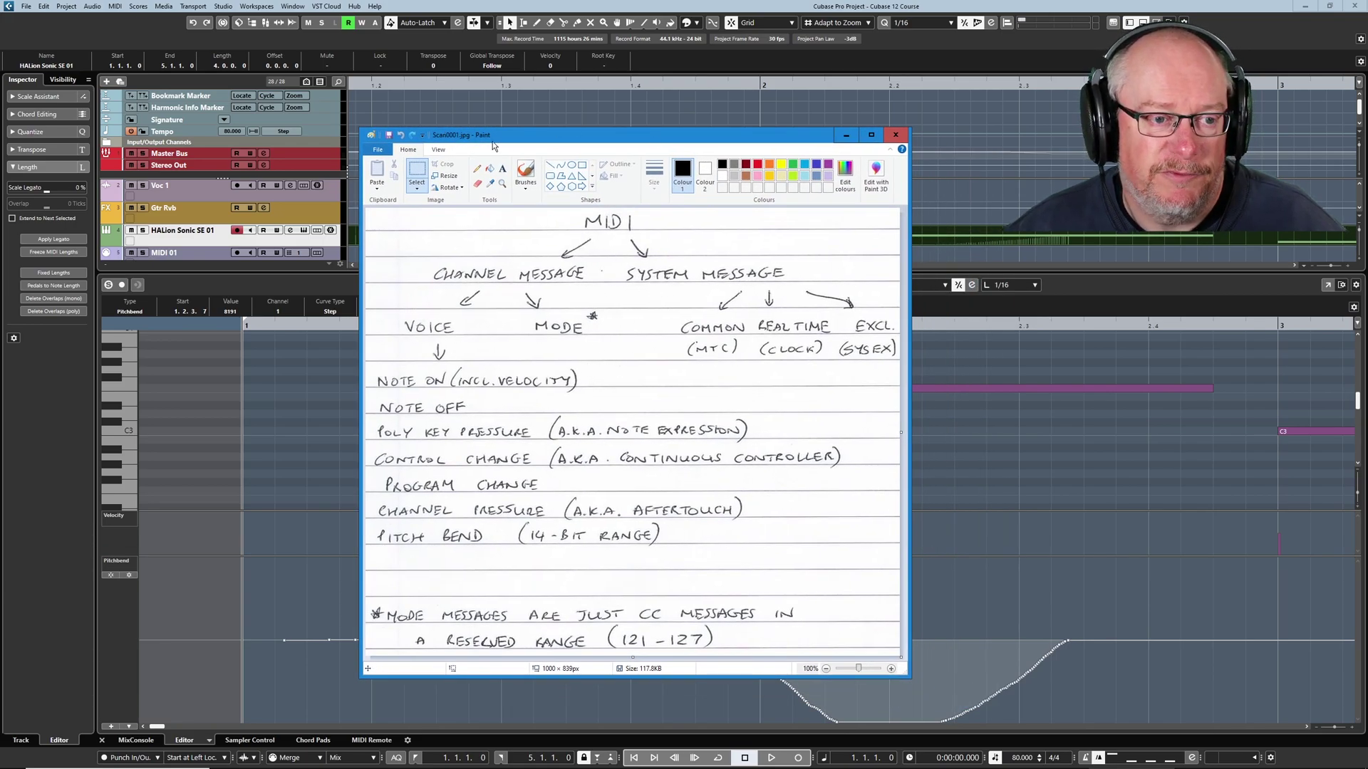
left_click_drag(494, 135, 1367, 136)
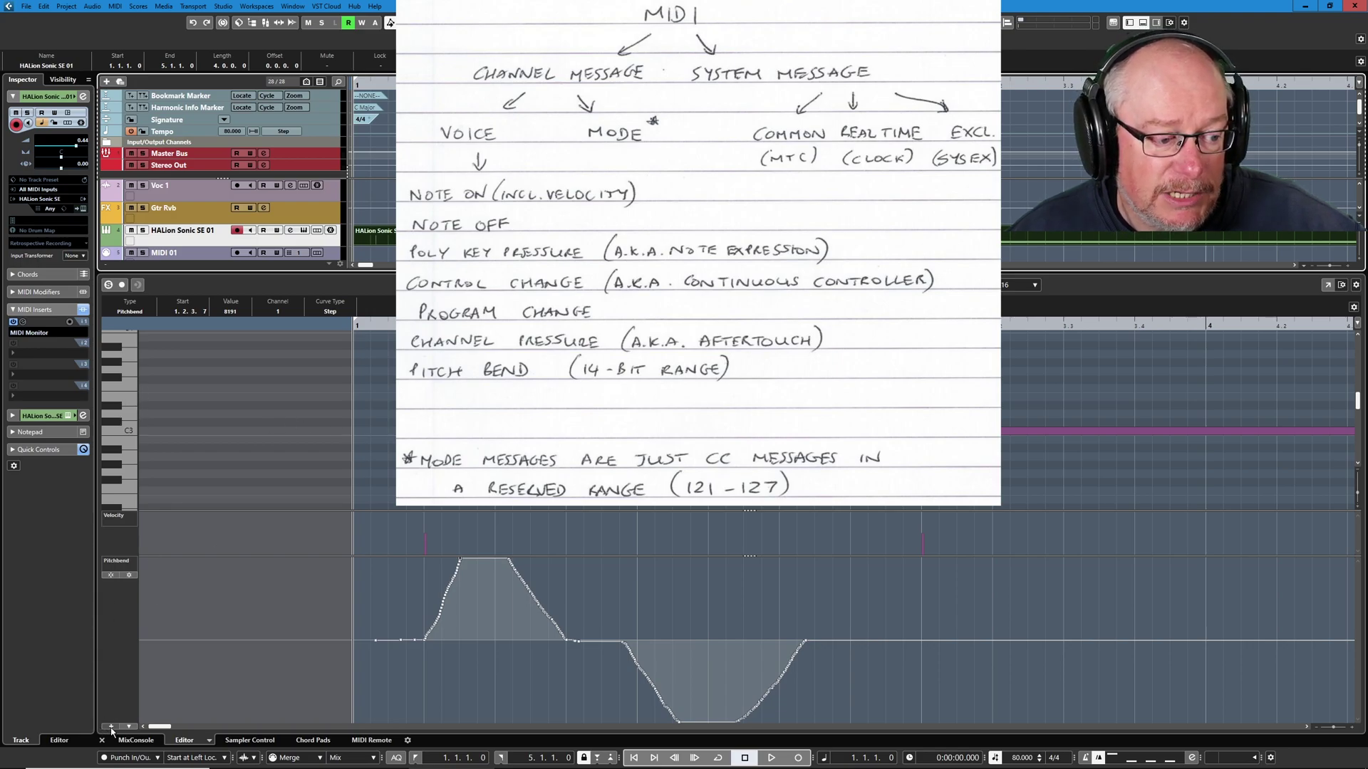
Step: Add an Aftertouch controller lane below the Pitchbend lane
left_click(117, 560)
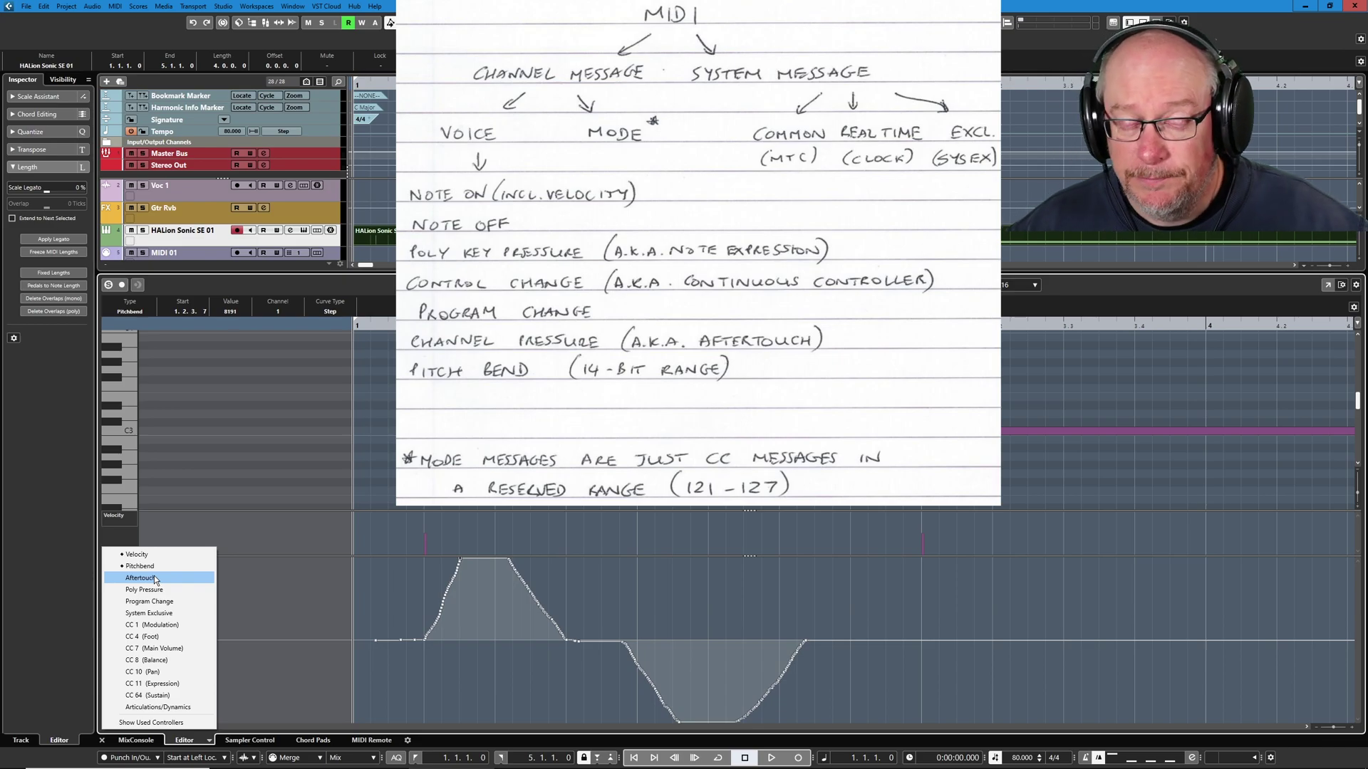
left_click(156, 579)
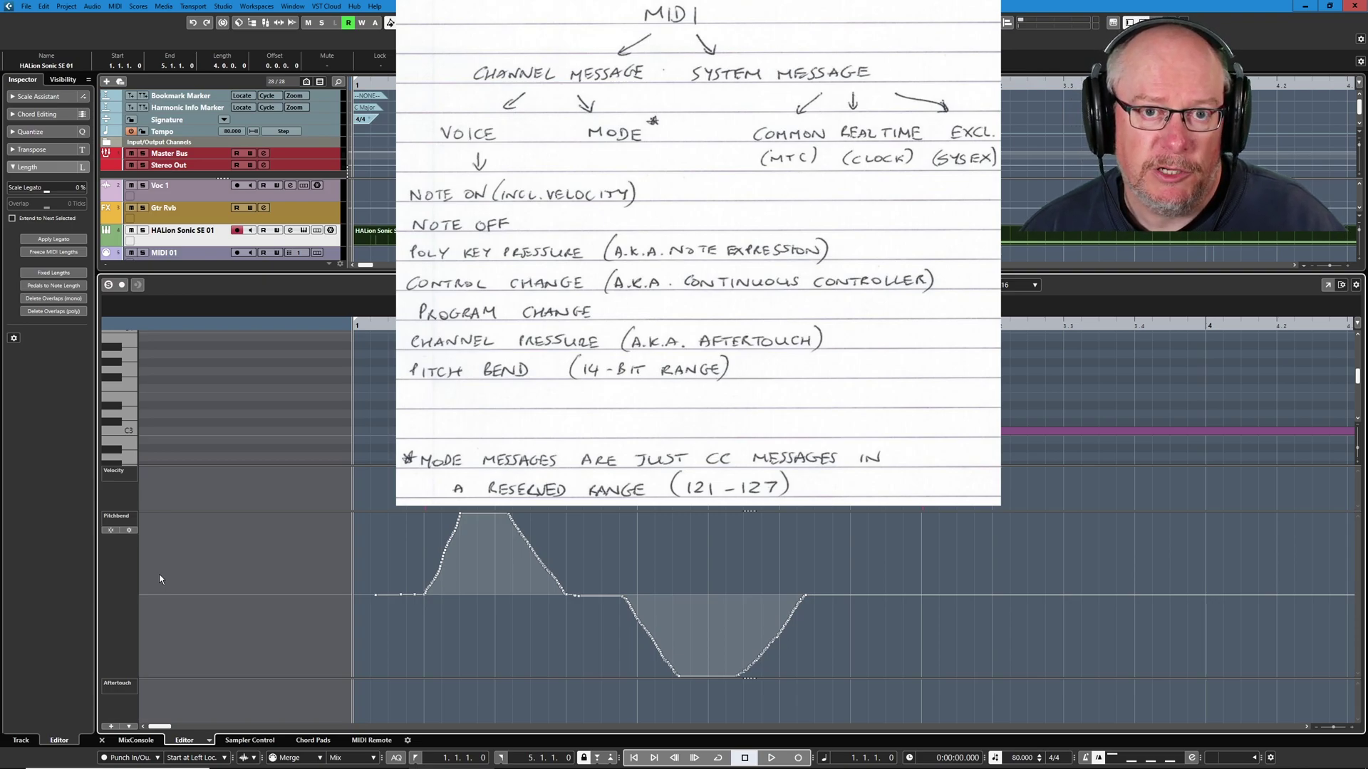
Step: Record an aftertouch performance into the MIDI part
key("KP_Multiply")
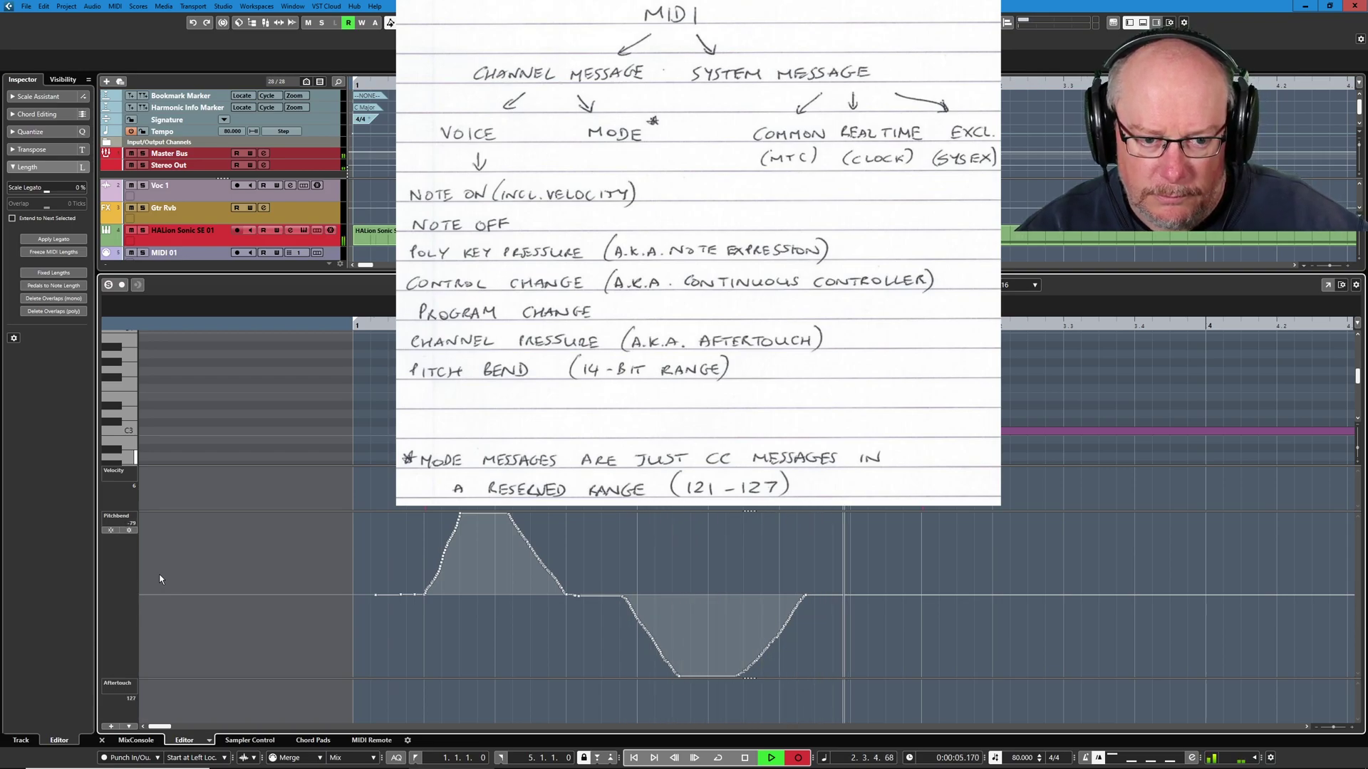
key("space")
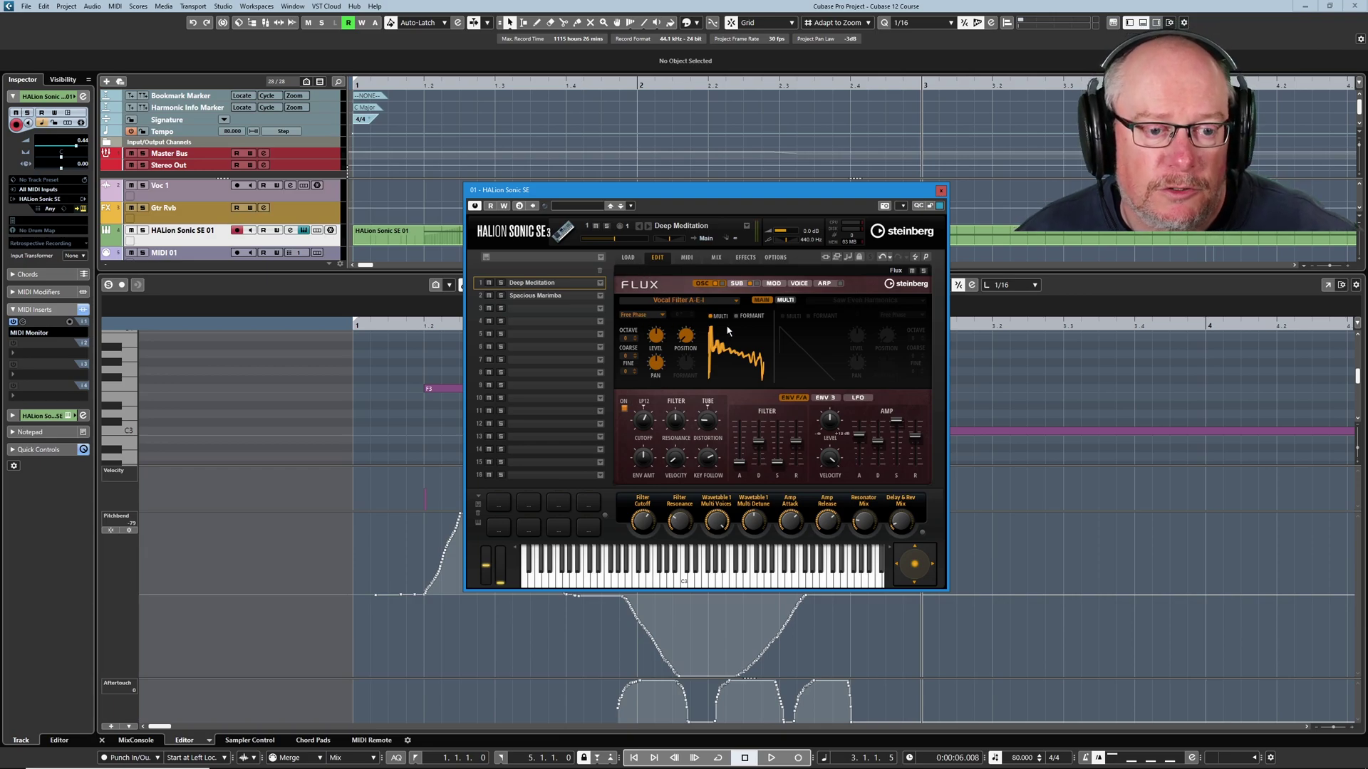
Step: Route Aftertouch to Cutoff in HALion's modulation slot 6 at depth 42.86
left_click(775, 285)
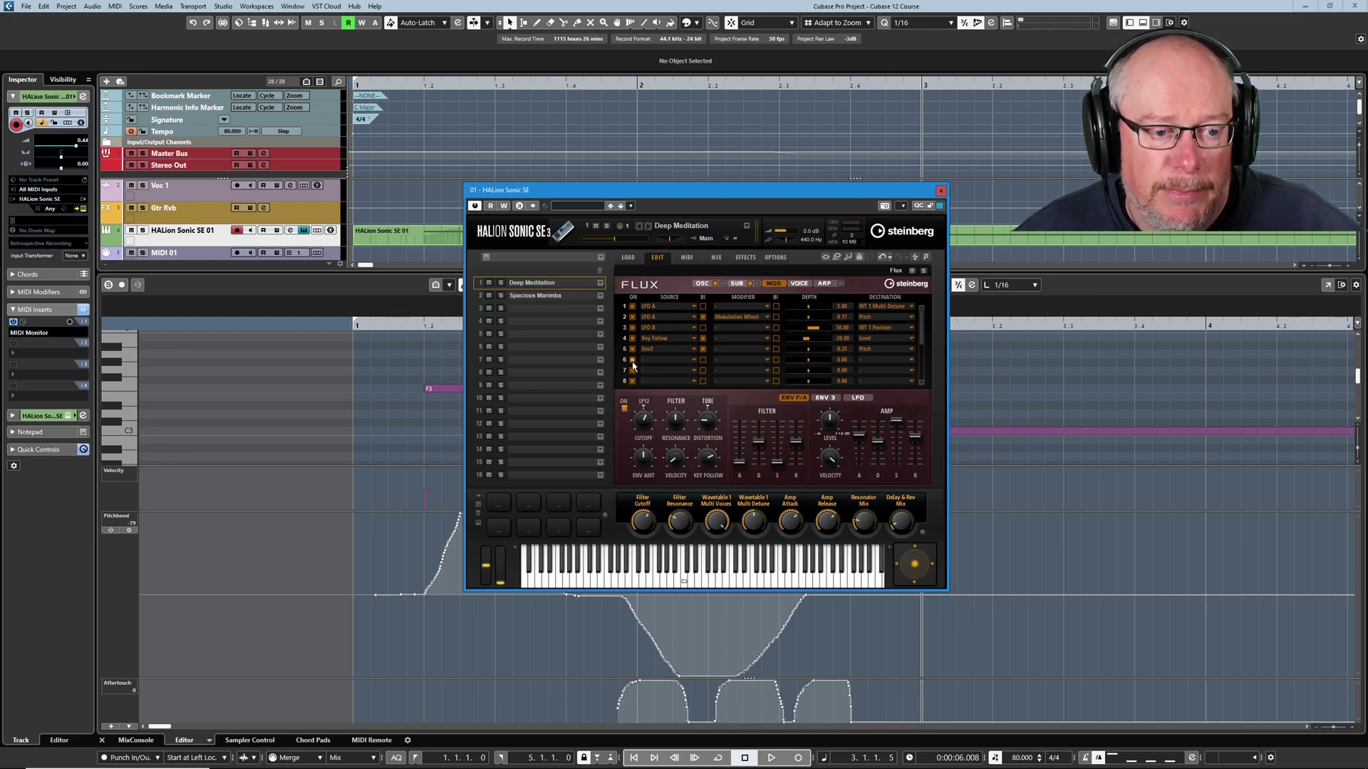
left_click(695, 361)
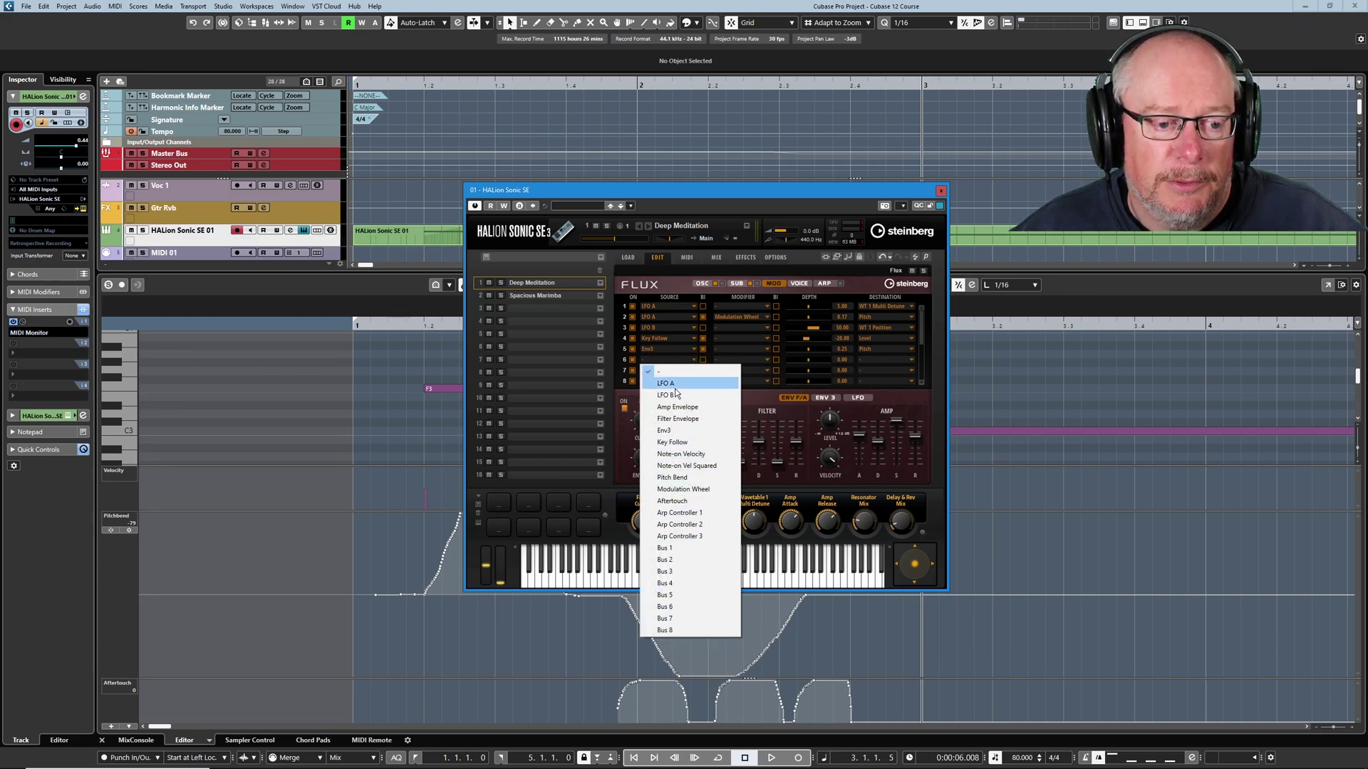
left_click(690, 503)
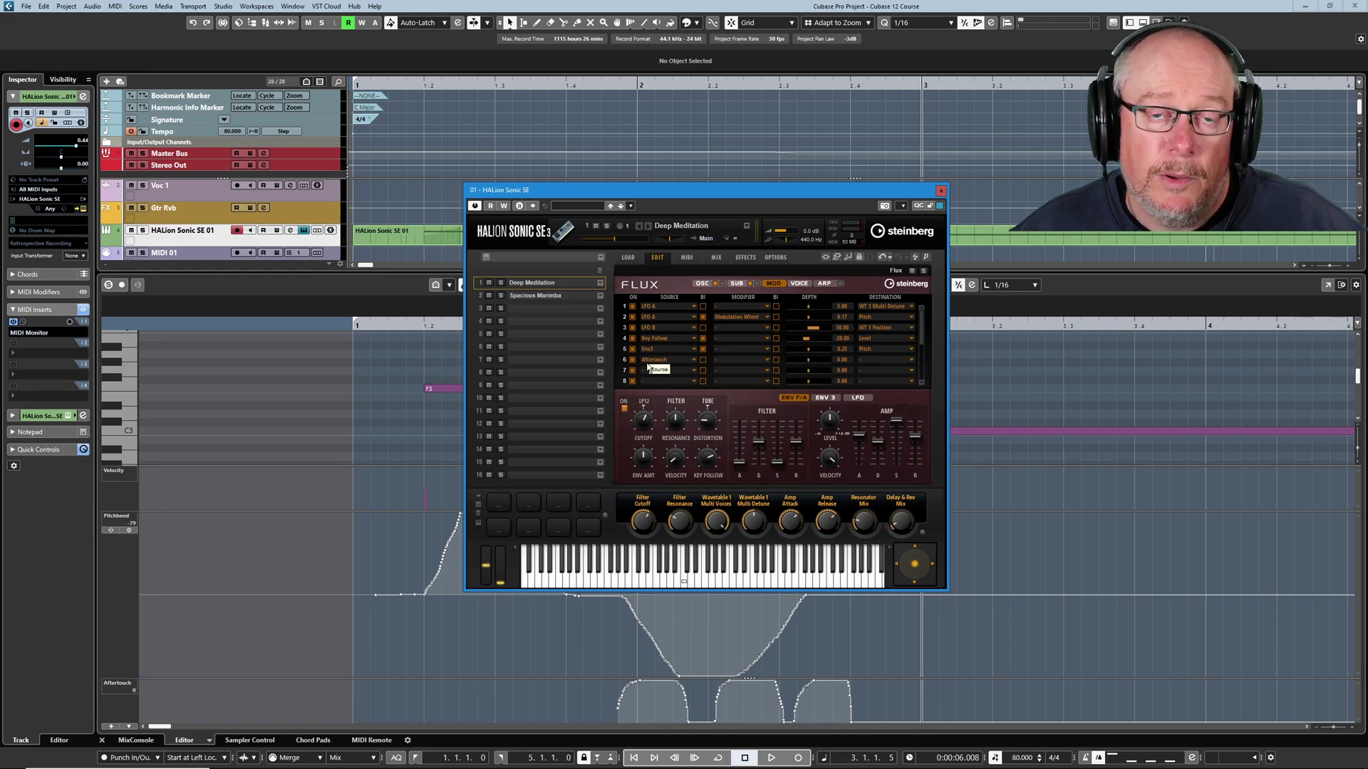
left_click(912, 359)
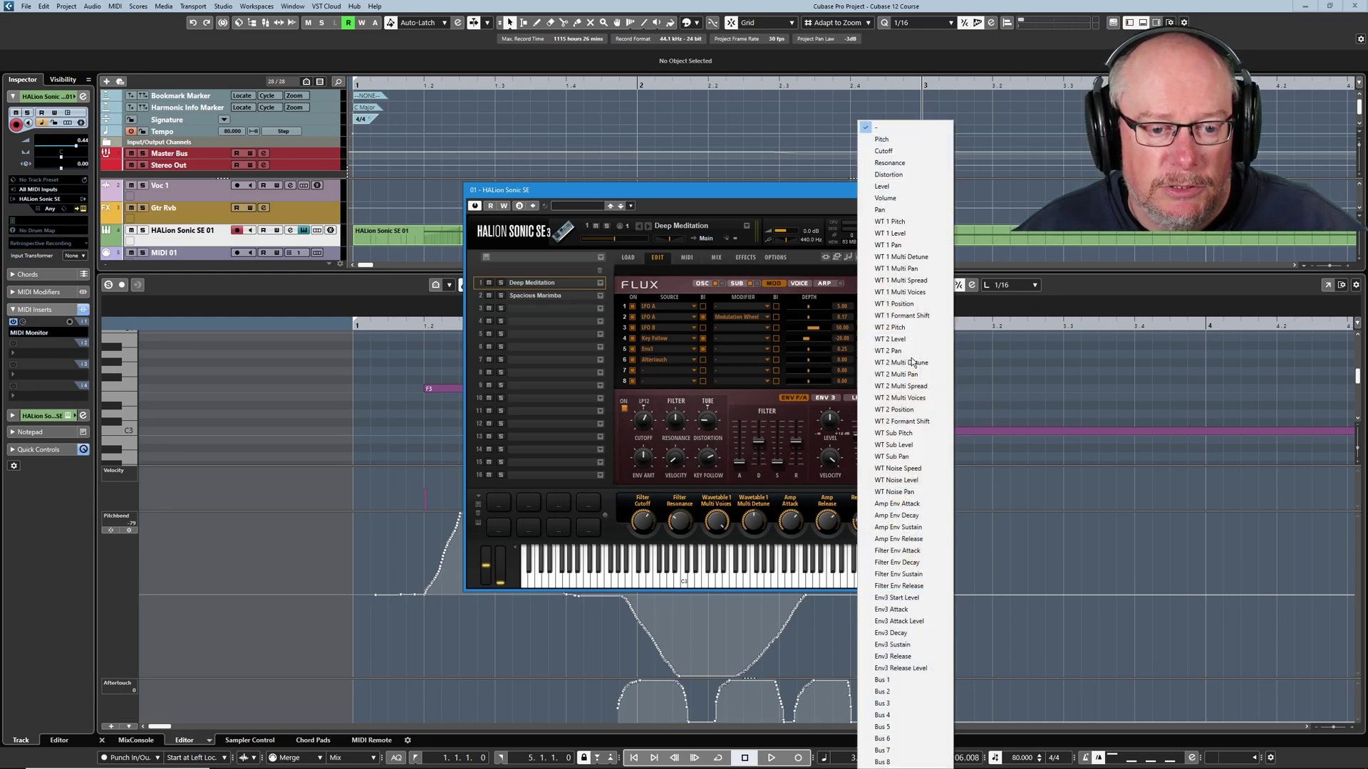
left_click(896, 152)
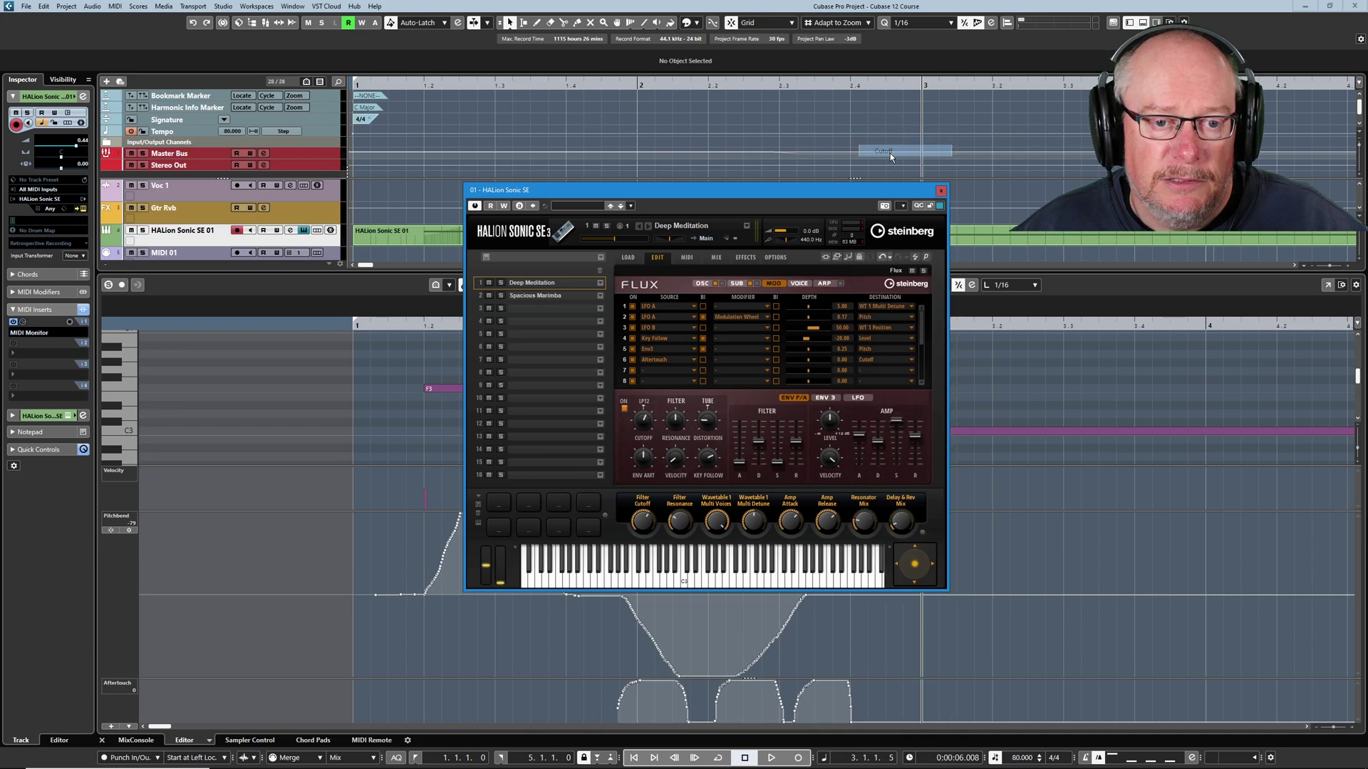
left_click_drag(811, 361, 813, 368)
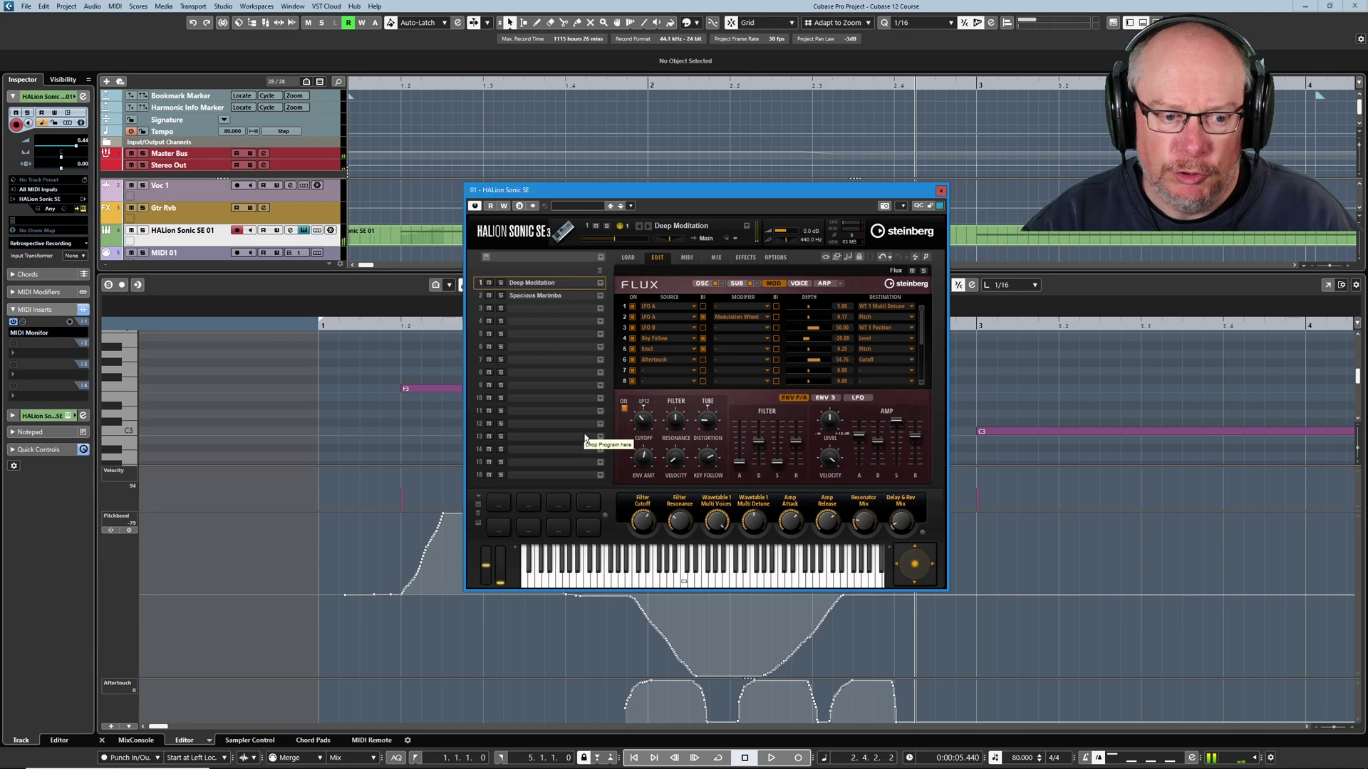
Step: Raise the filter cutoff from 134 Hz to 1904 Hz and play back from bar 1.4
mouse_move(645, 428)
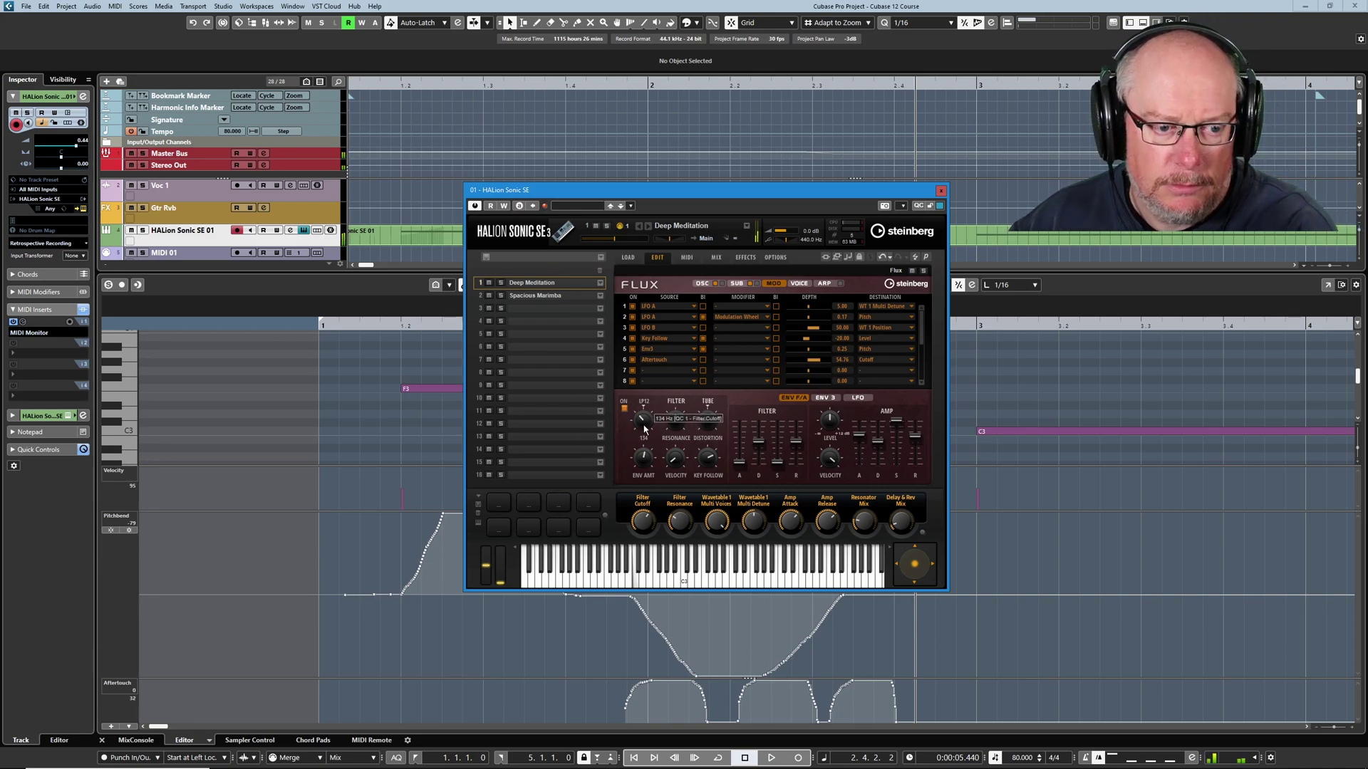
mouse_move(644, 428)
left_mouse_down()
mouse_move(644, 391)
mouse_move(638, 433)
mouse_move(654, 403)
mouse_move(653, 453)
left_mouse_up()
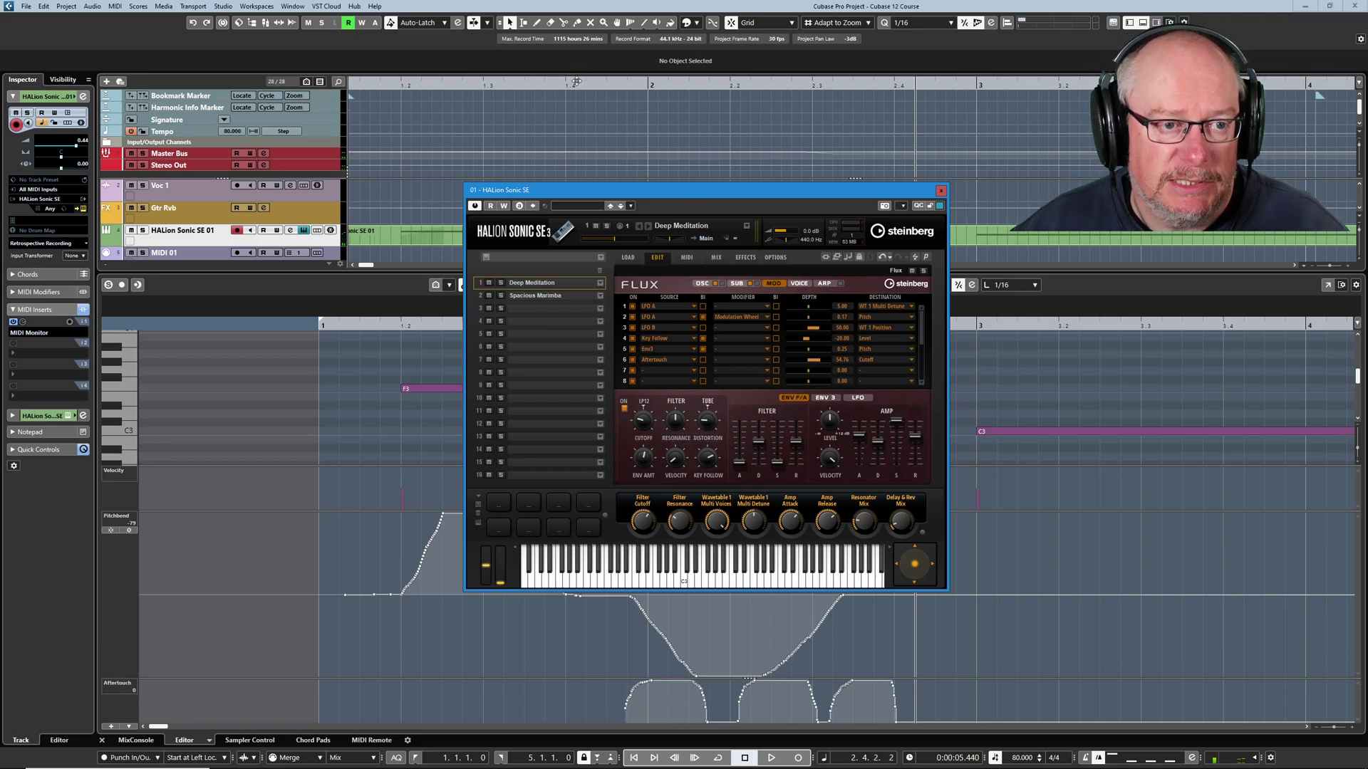
left_click_drag(577, 81, 577, 87)
key("space")
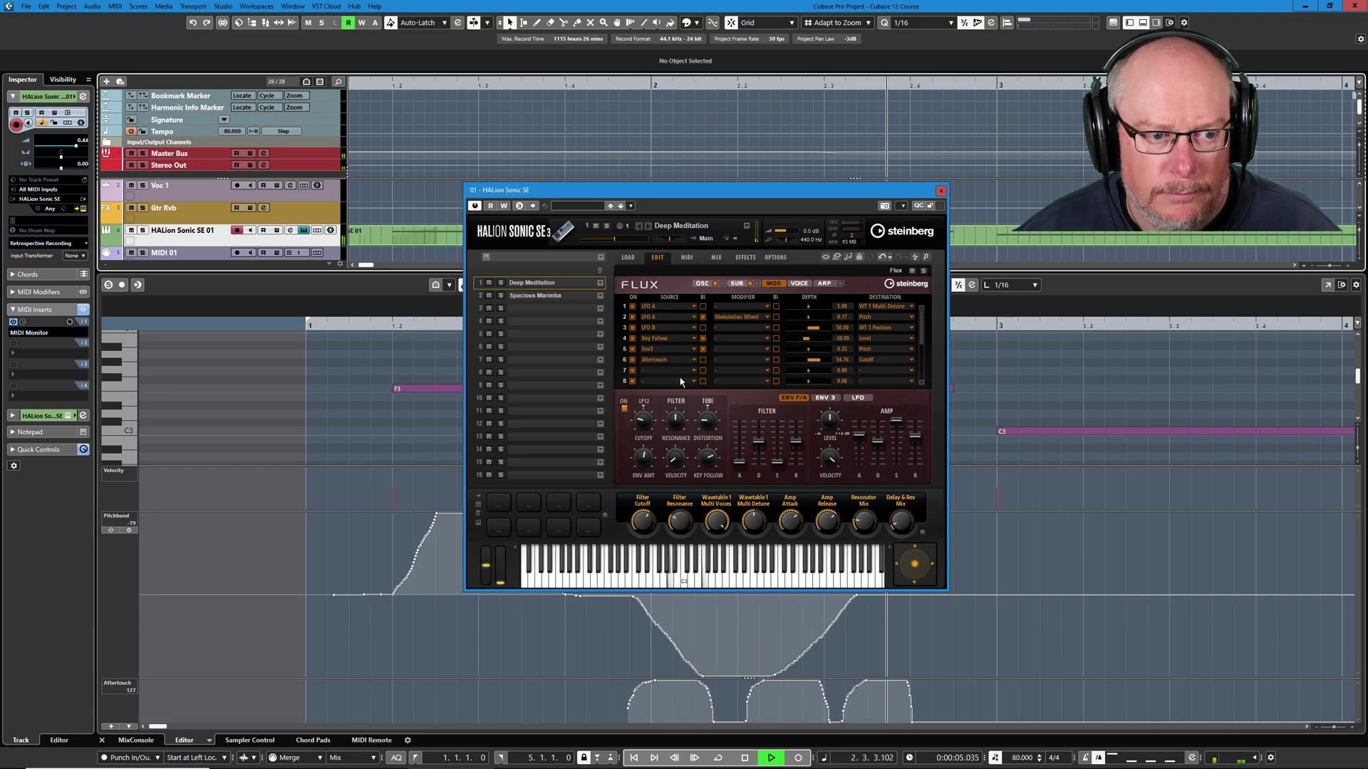
key("space")
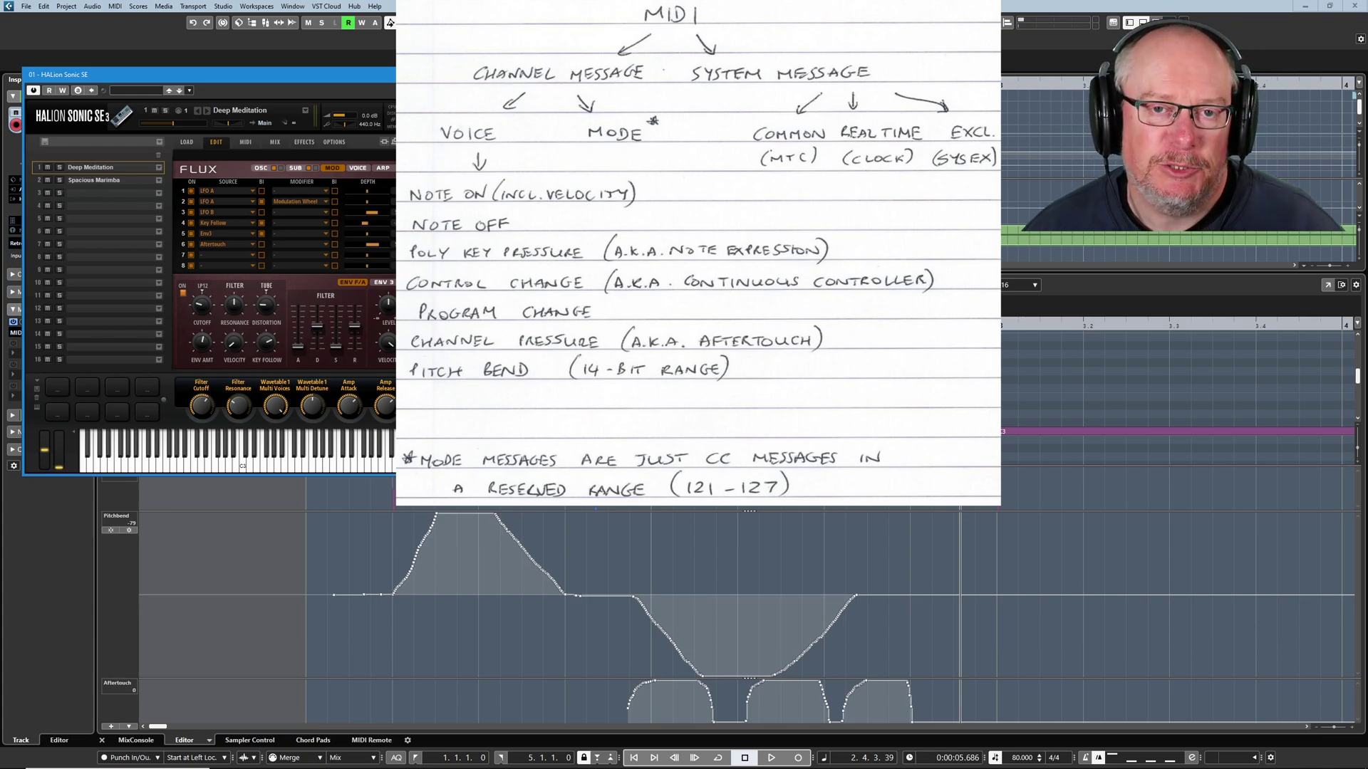
left_click(29, 512)
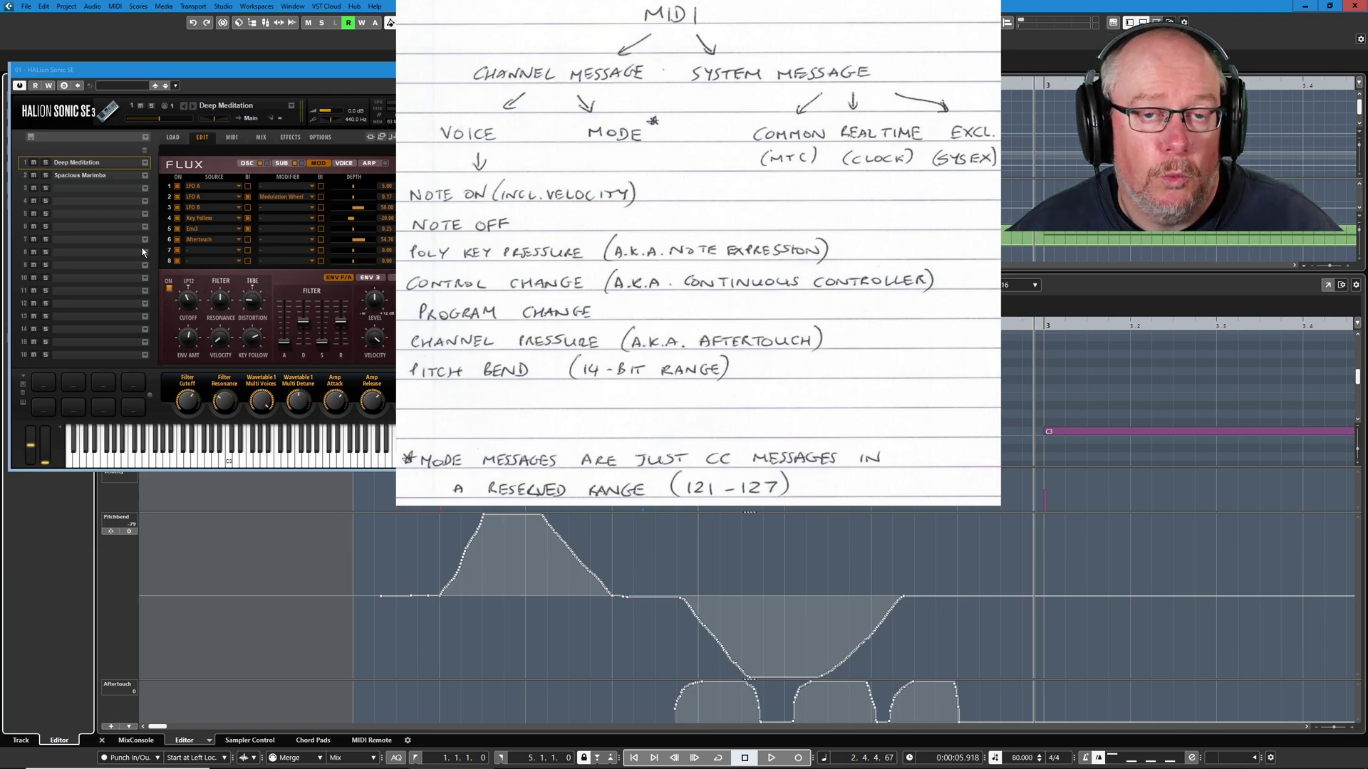
Step: Set modulation row 7's source to Modulation Wheel at depth 73.81, leaving destination unset
left_click(209, 255)
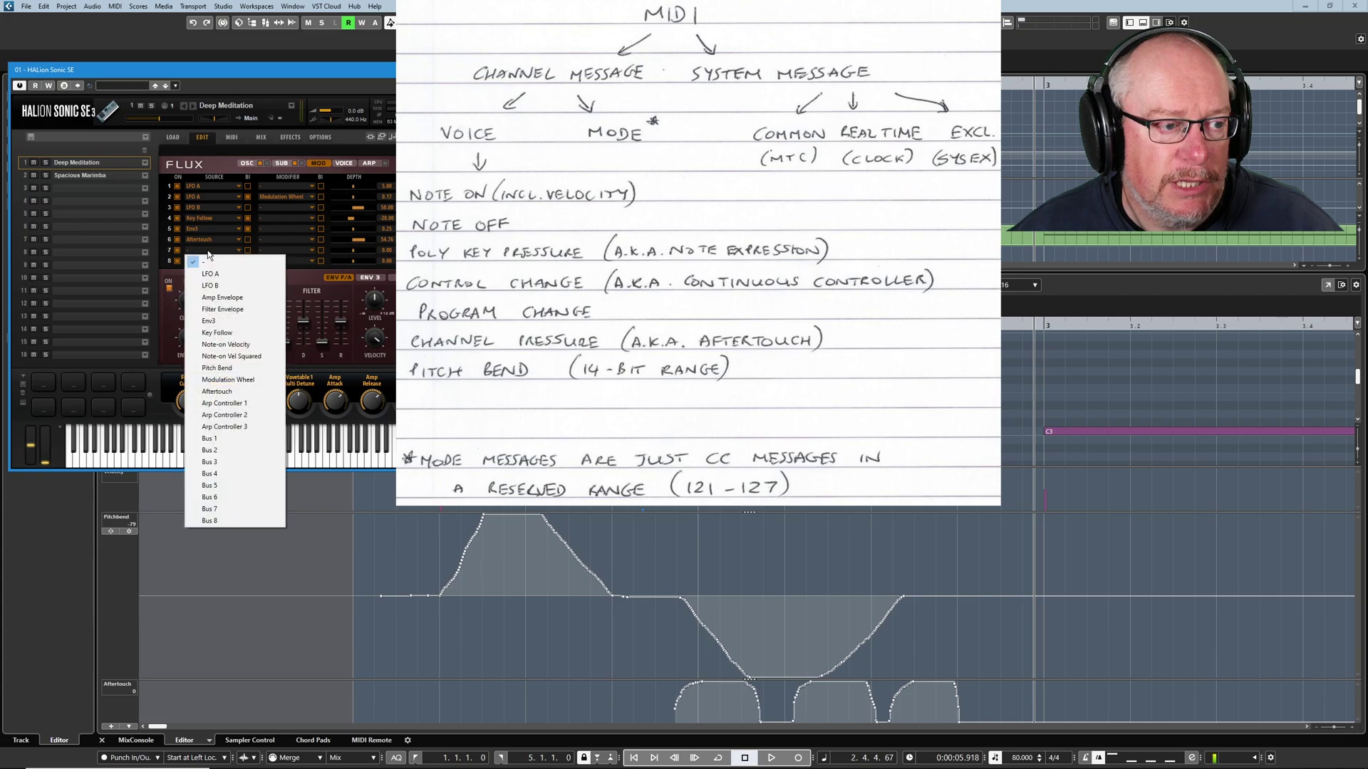
left_click(228, 381)
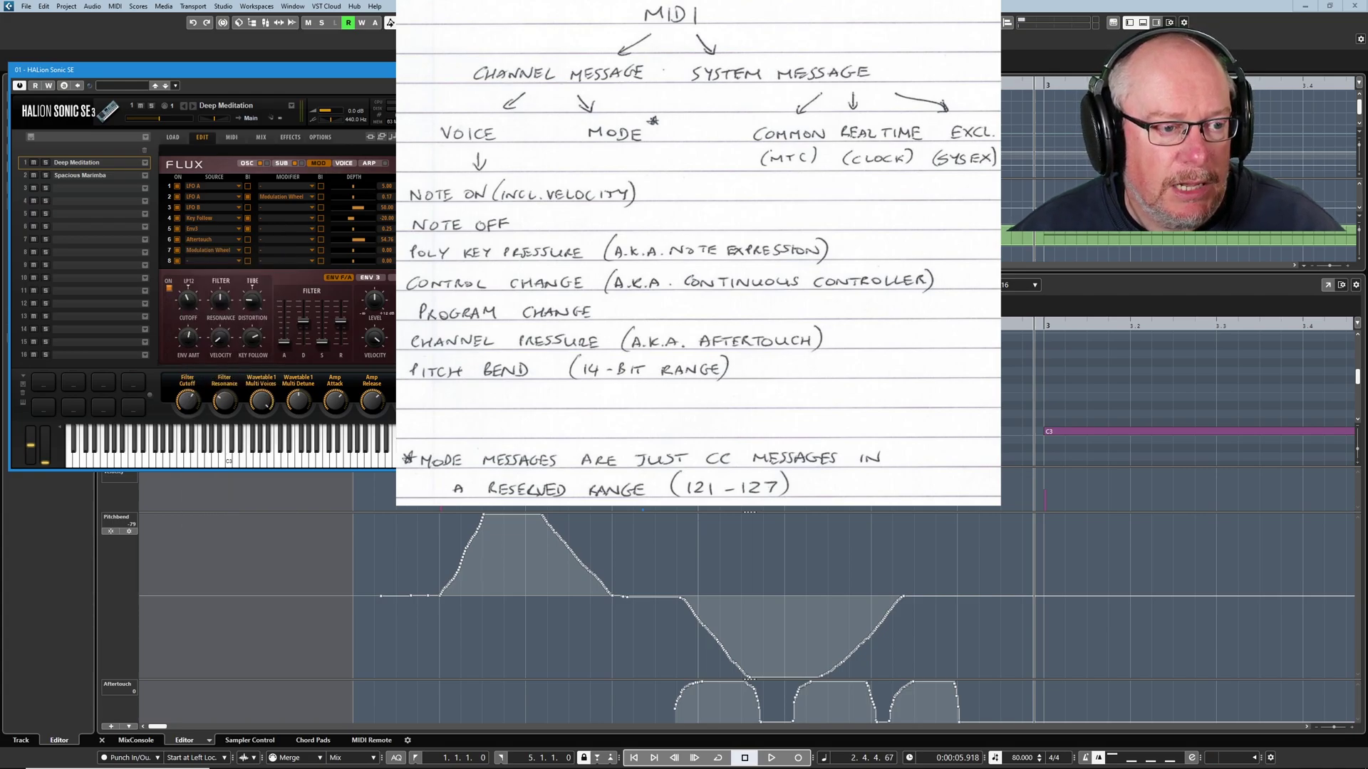
left_click(428, 250)
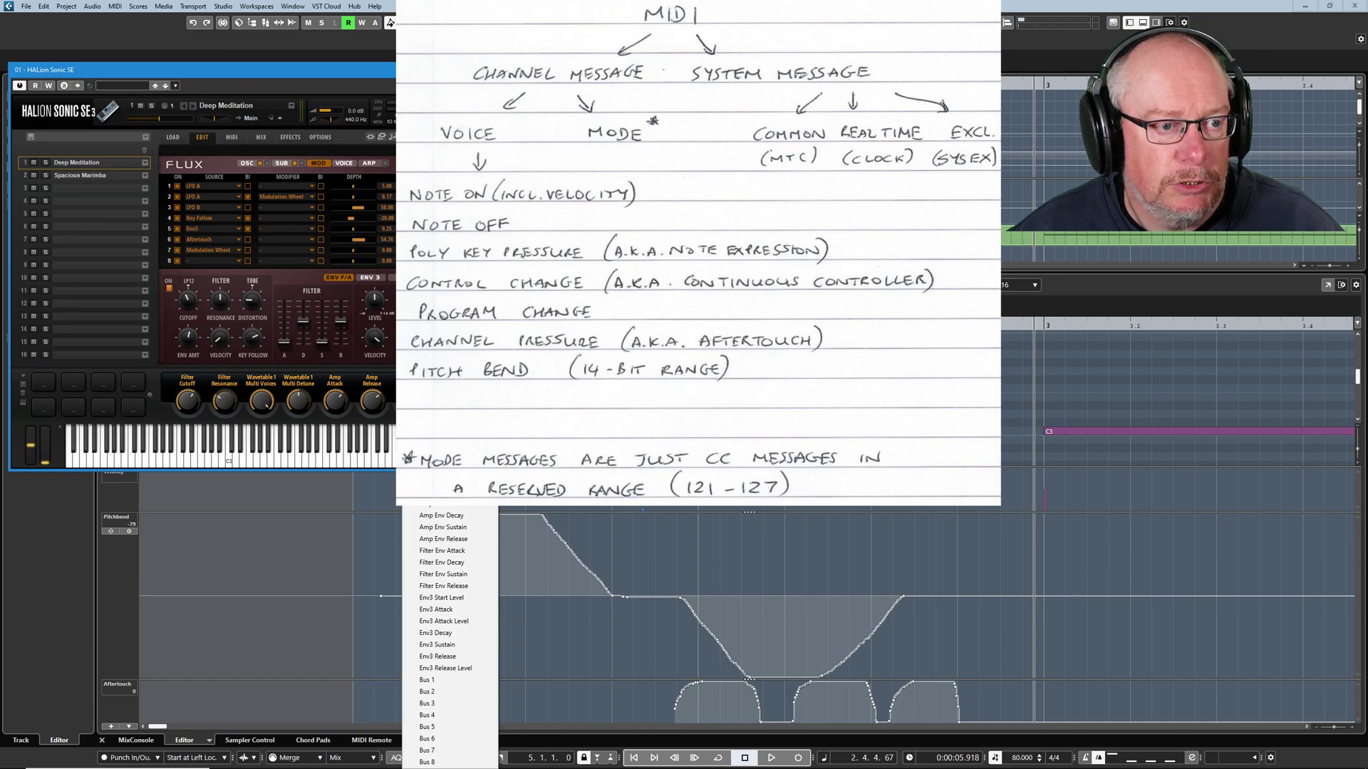
key("Escape")
left_click_drag(360, 251, 371, 253)
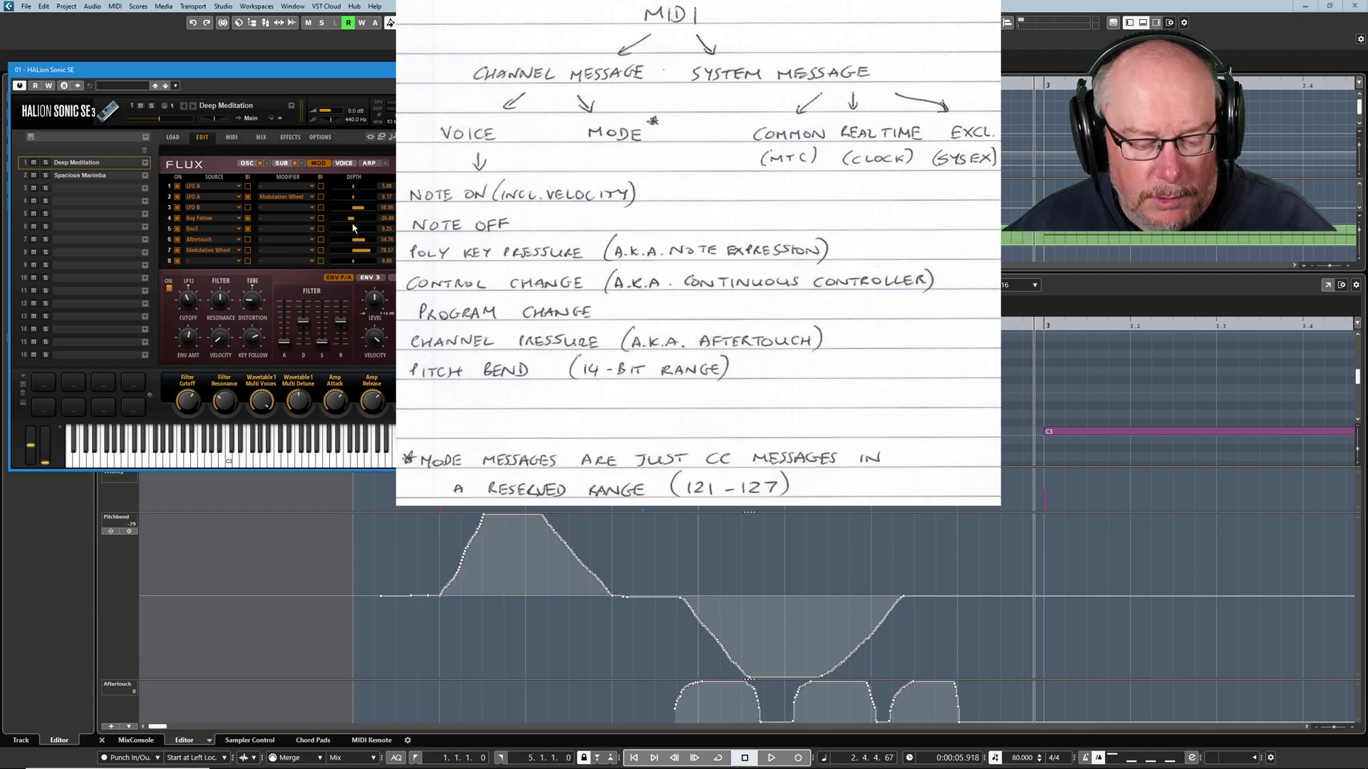
Step: Record mod-wheel sweeps into the part and show them in a CC 1 Modulation lane
left_click(70, 456)
mouse_move(45, 459)
left_mouse_down()
mouse_move(45, 434)
mouse_move(46, 460)
left_mouse_up()
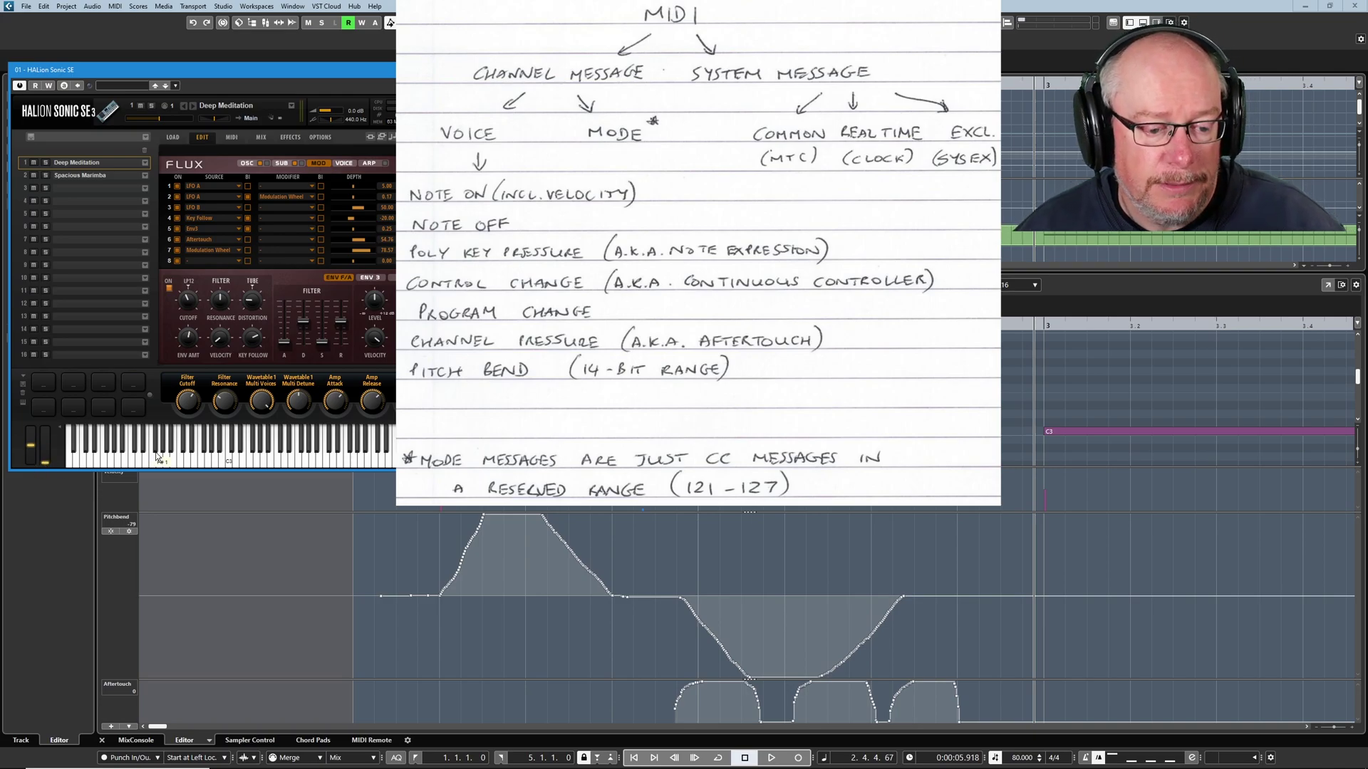
key("KP_Multiply")
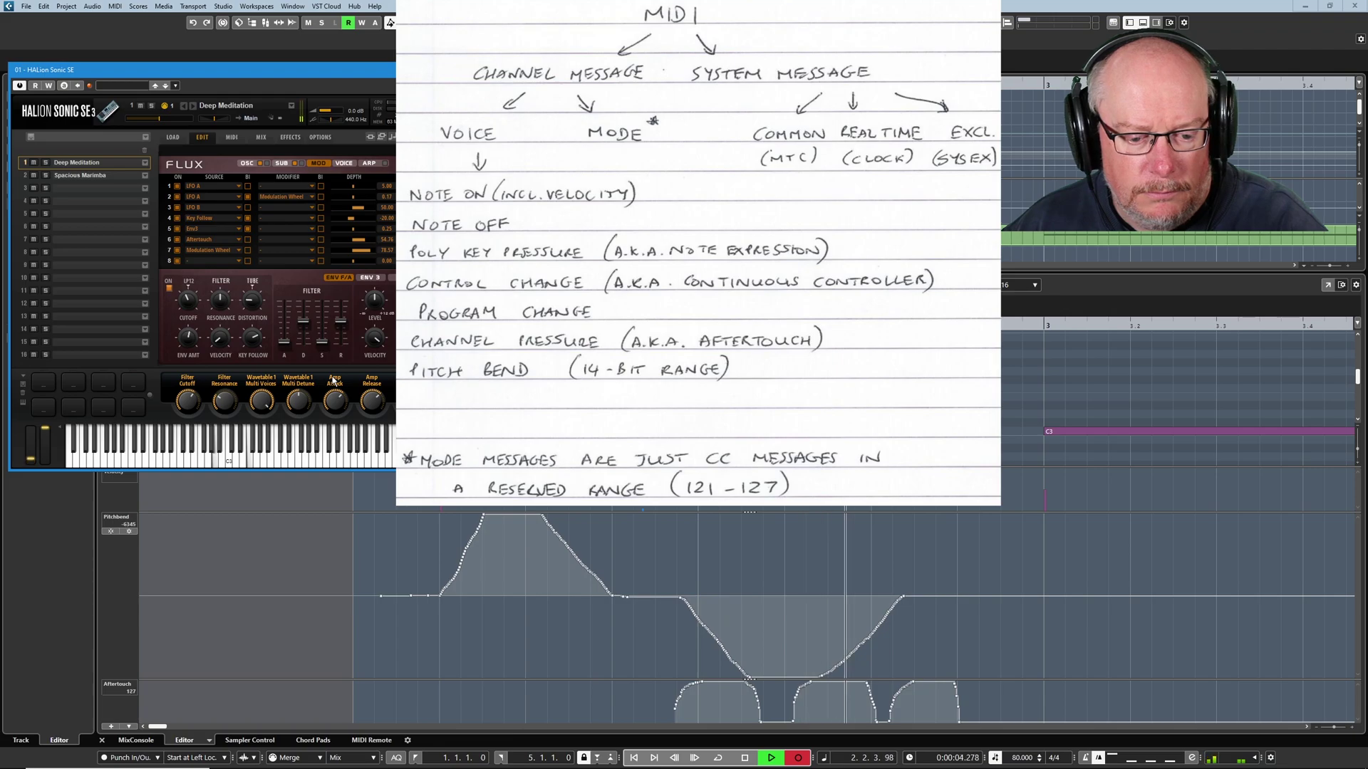
key("space")
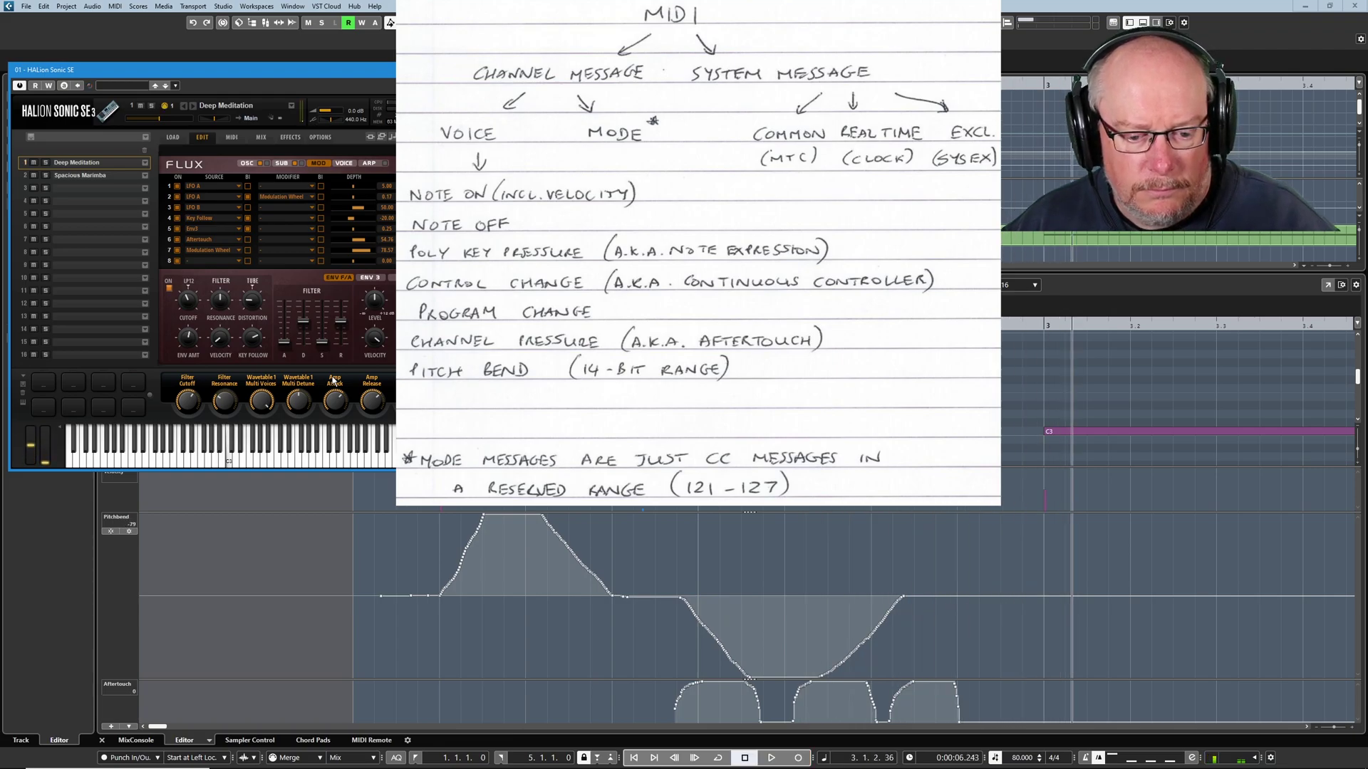
left_click(111, 727)
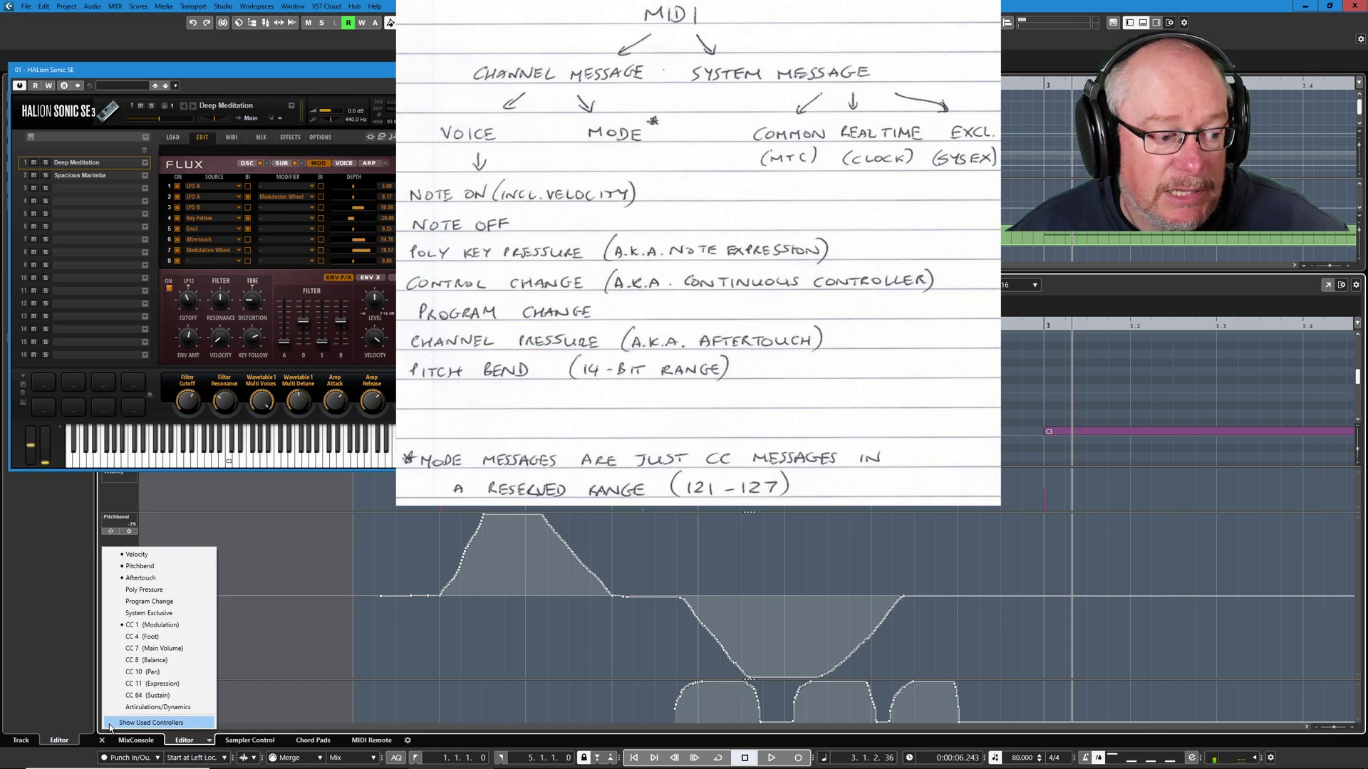
left_click(159, 627)
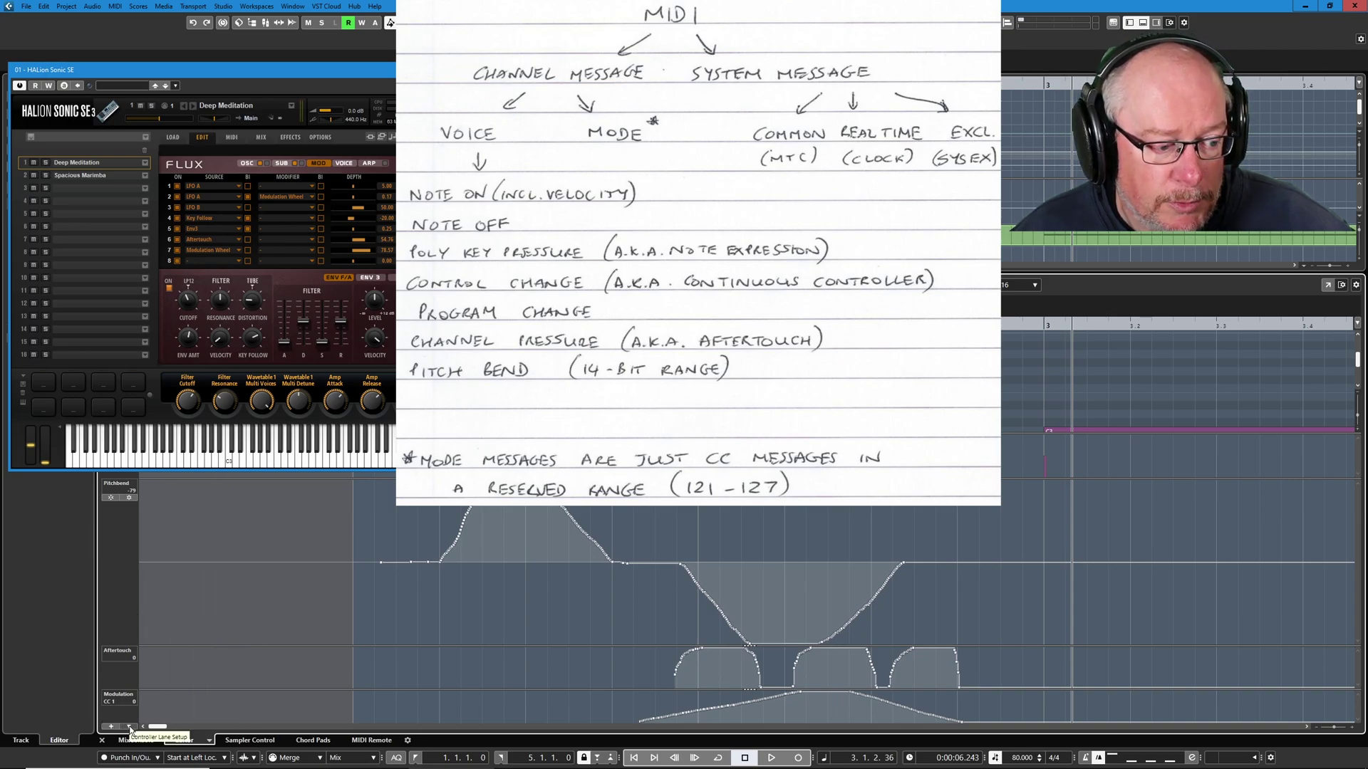
Step: Move CC 62 from Hidden to Visible controllers, confirm, and verify it appears in the lane menu
left_click(130, 727)
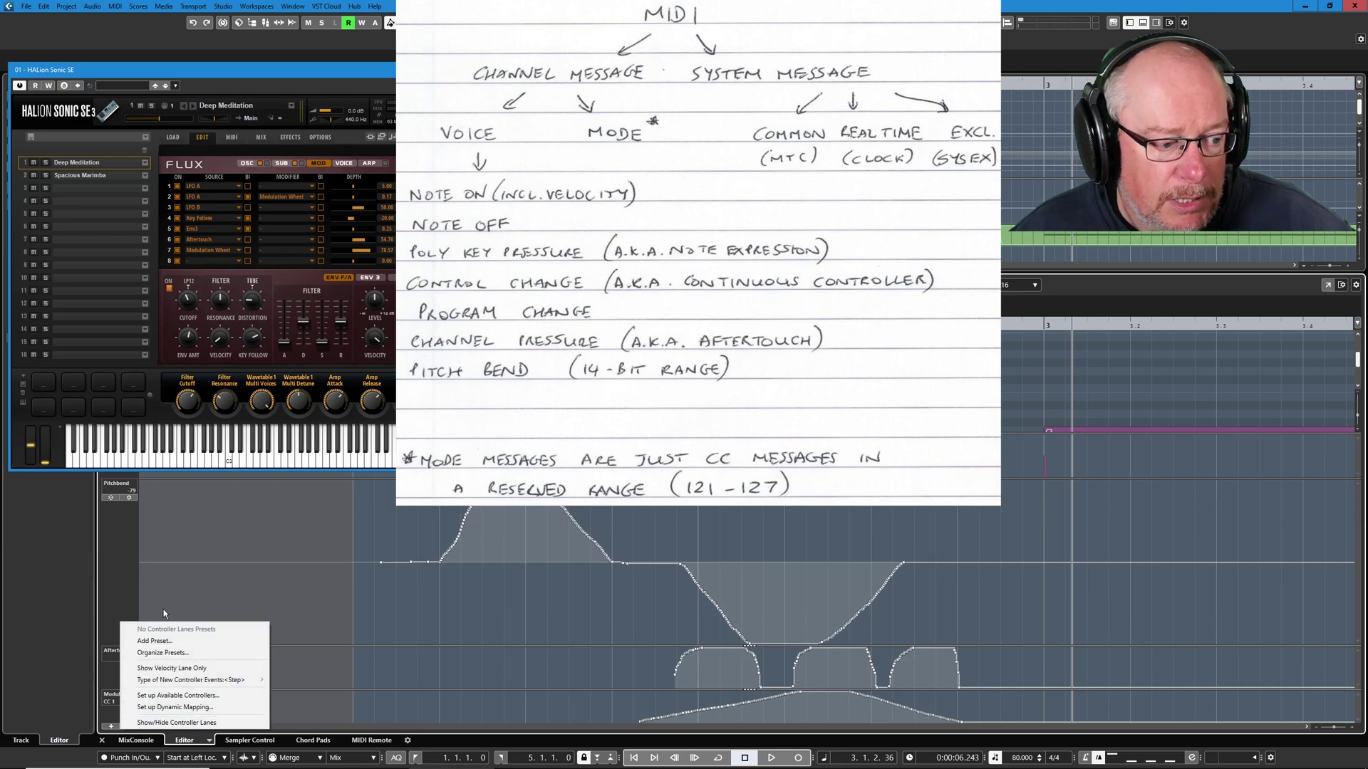
left_click(173, 695)
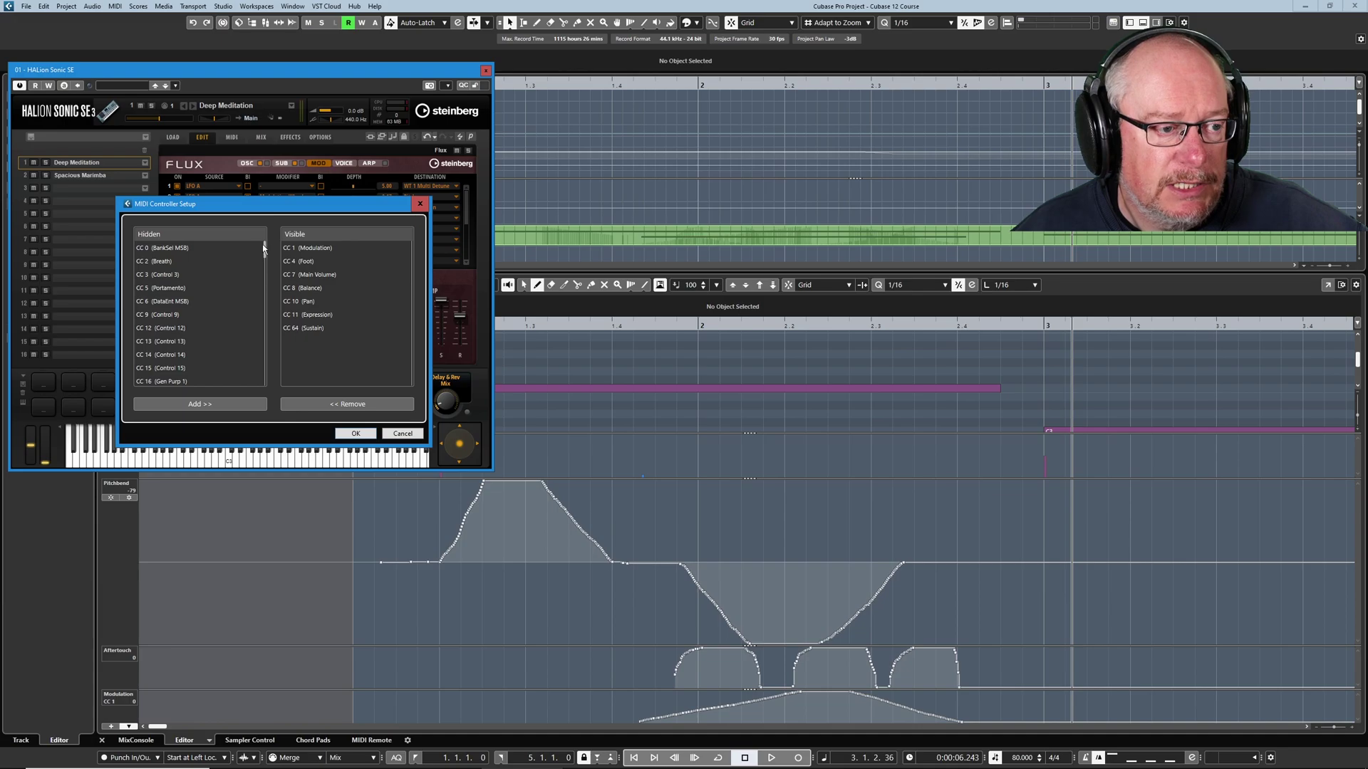
scroll(265, 253, "down", 3)
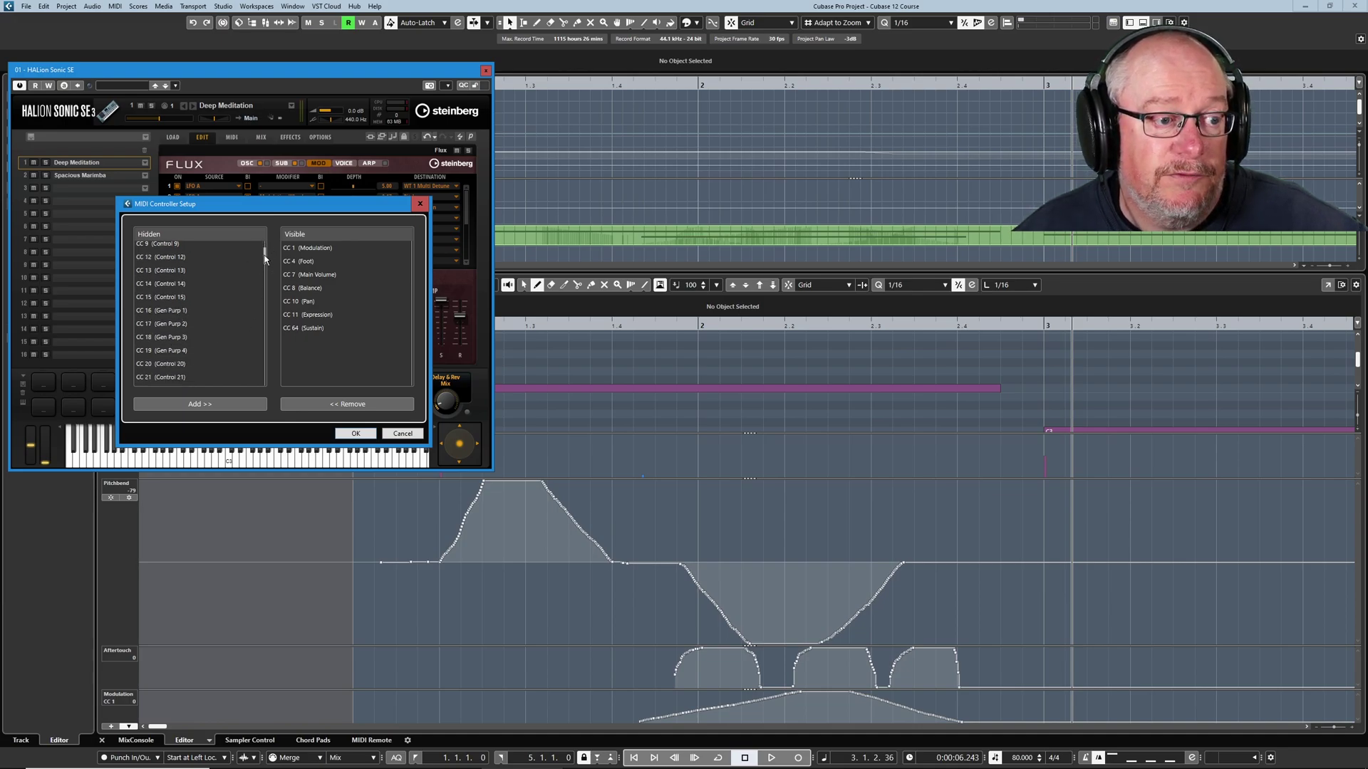
left_click_drag(265, 258, 266, 278)
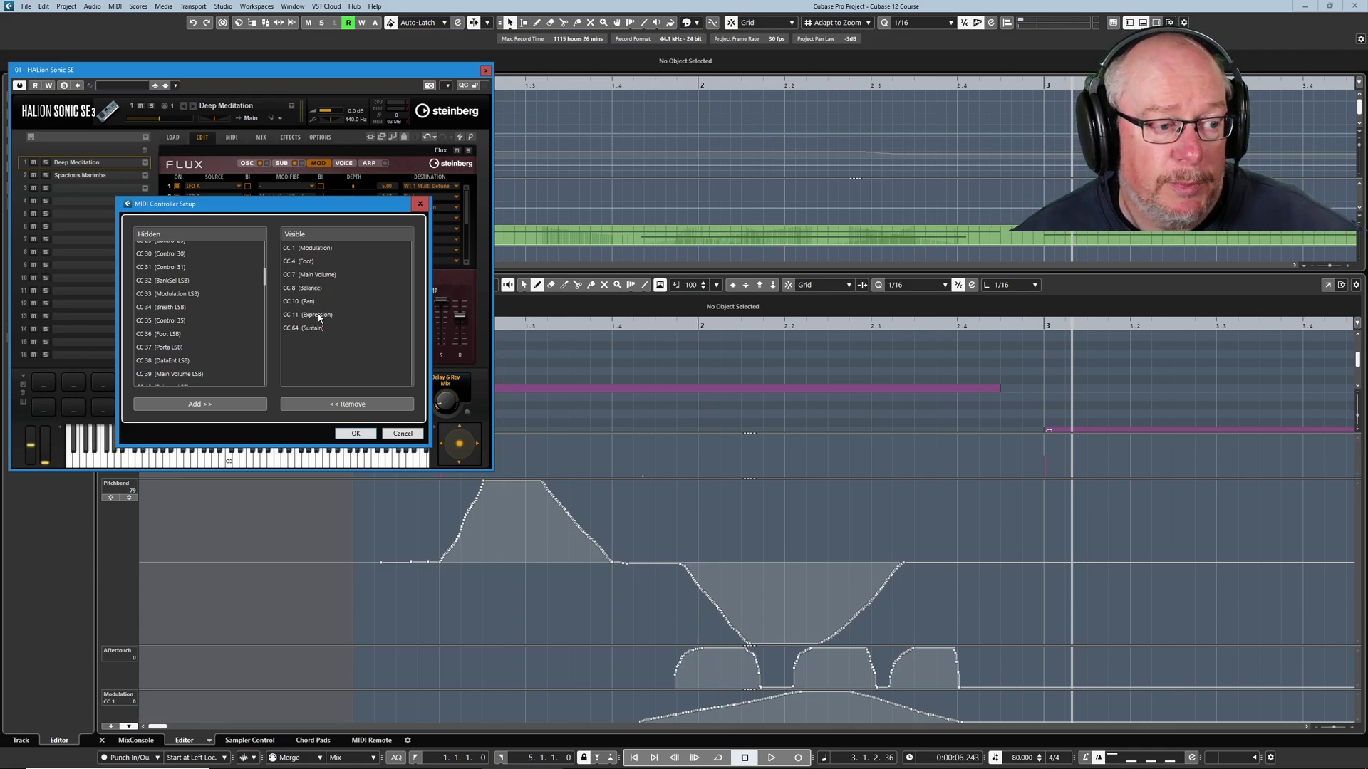
scroll(179, 317, "down", 8)
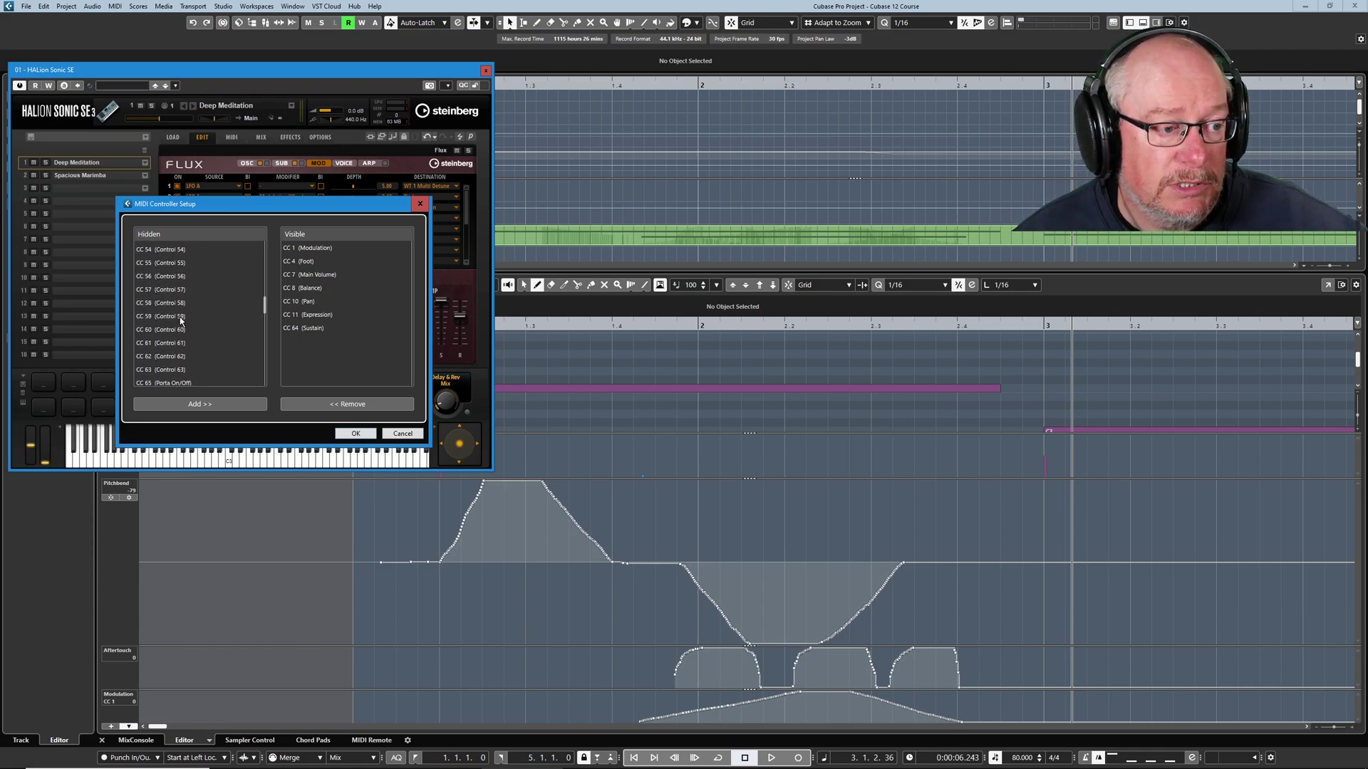
left_click(178, 357)
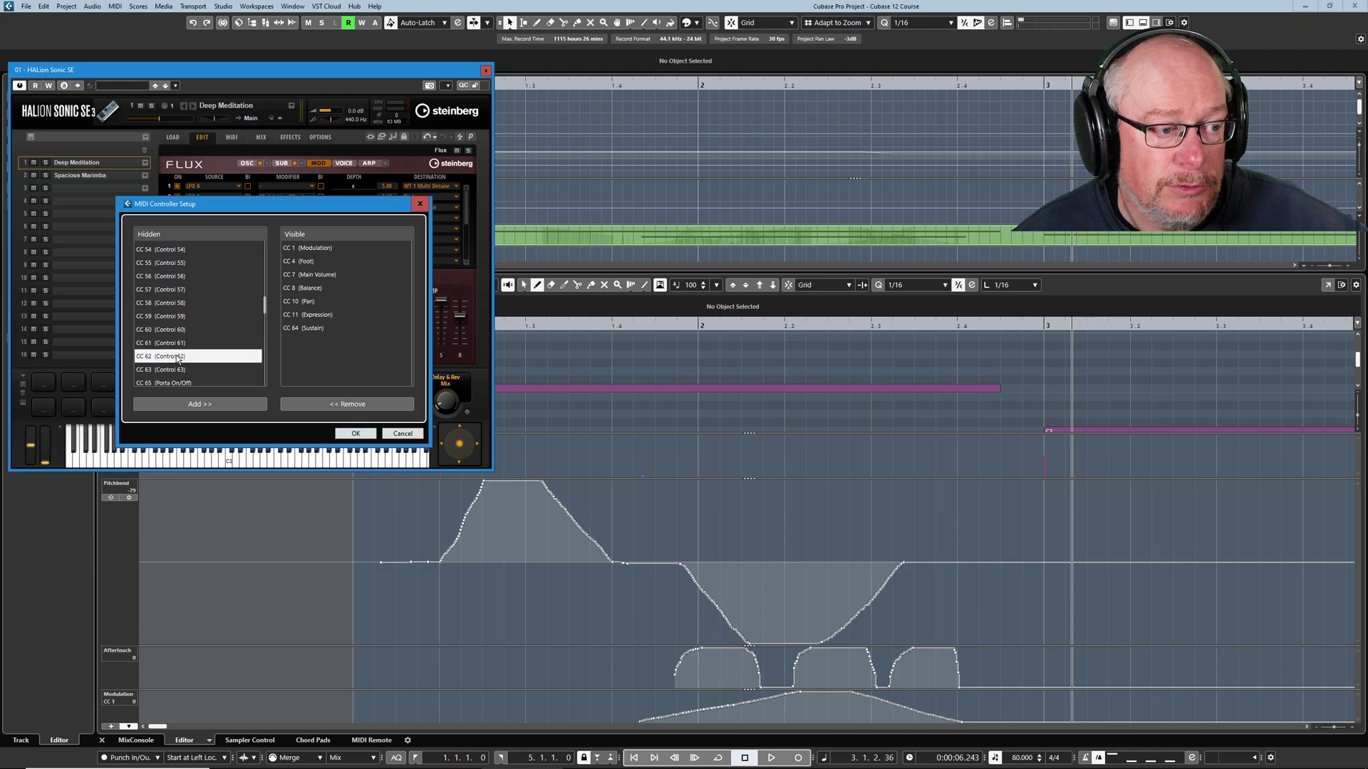
left_click(215, 406)
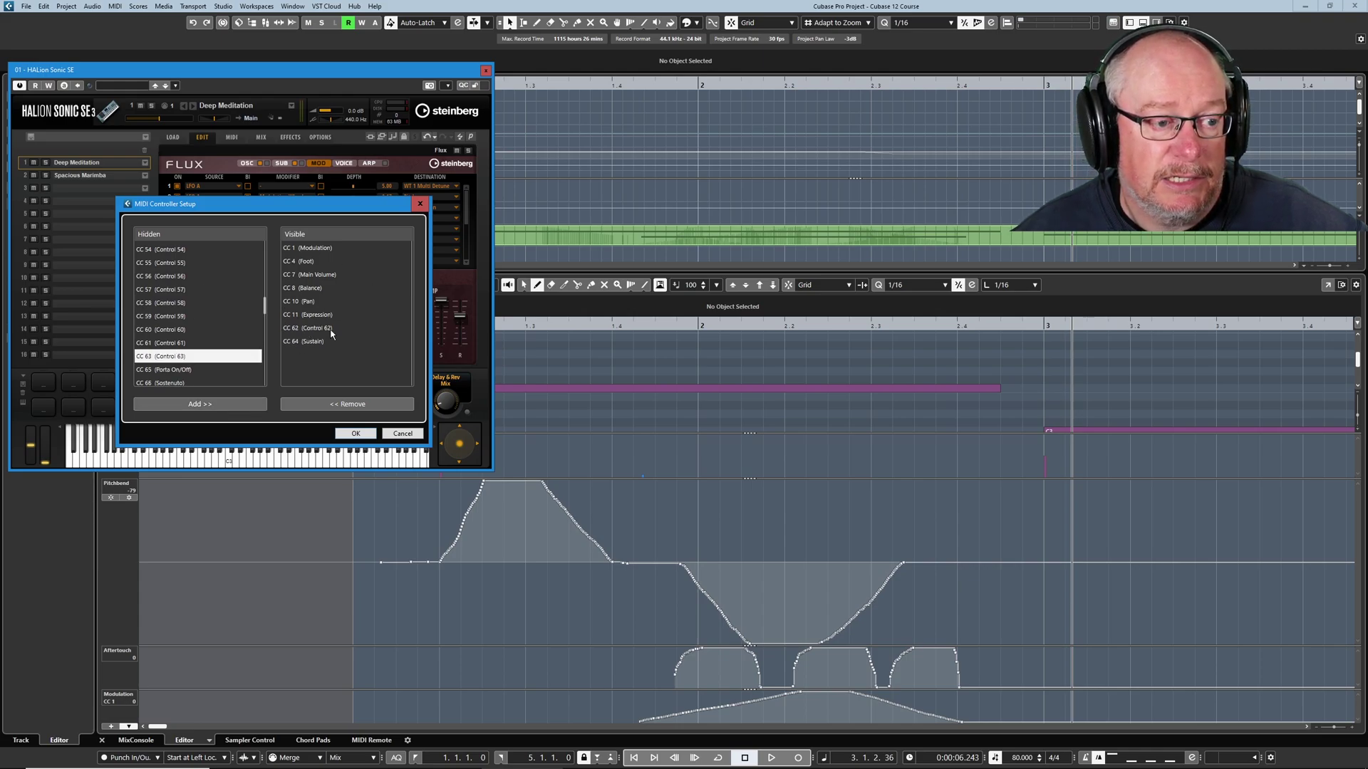
left_click(355, 434)
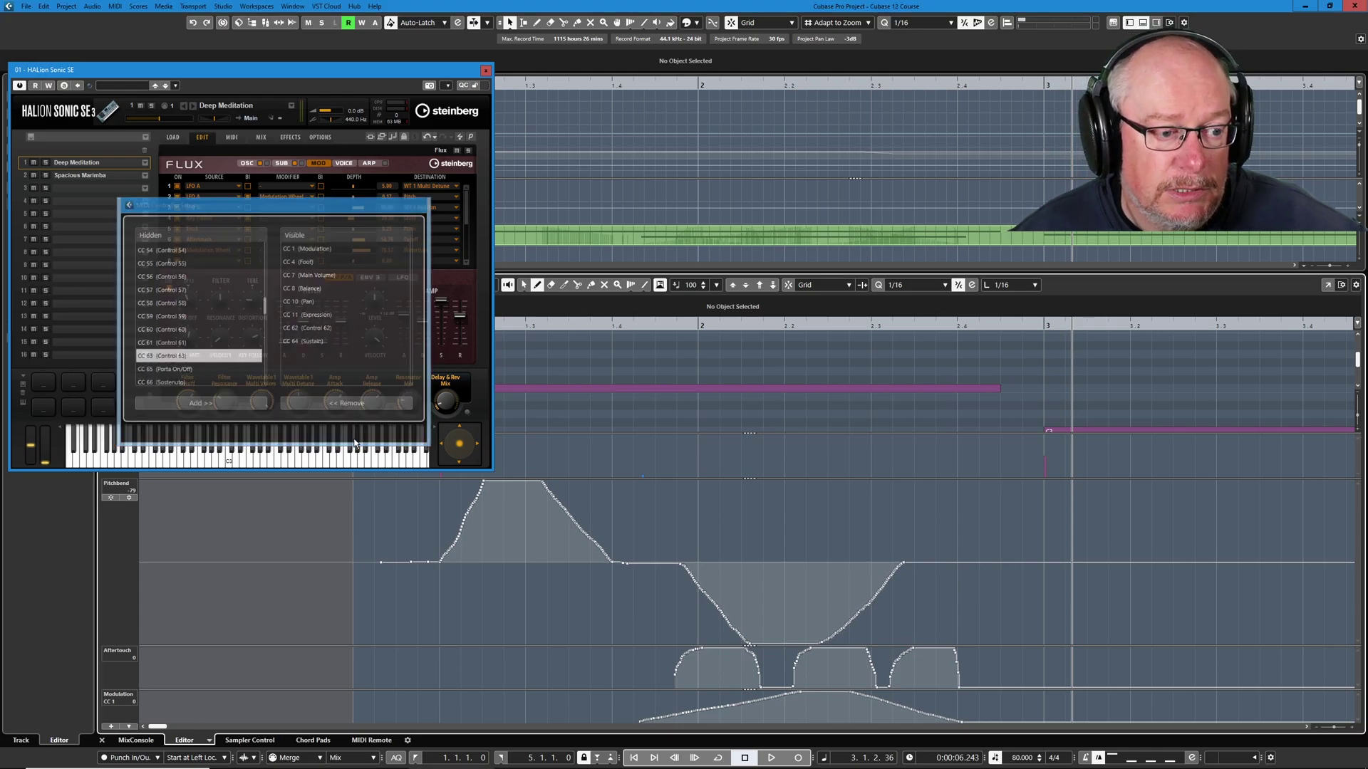
left_click(110, 728)
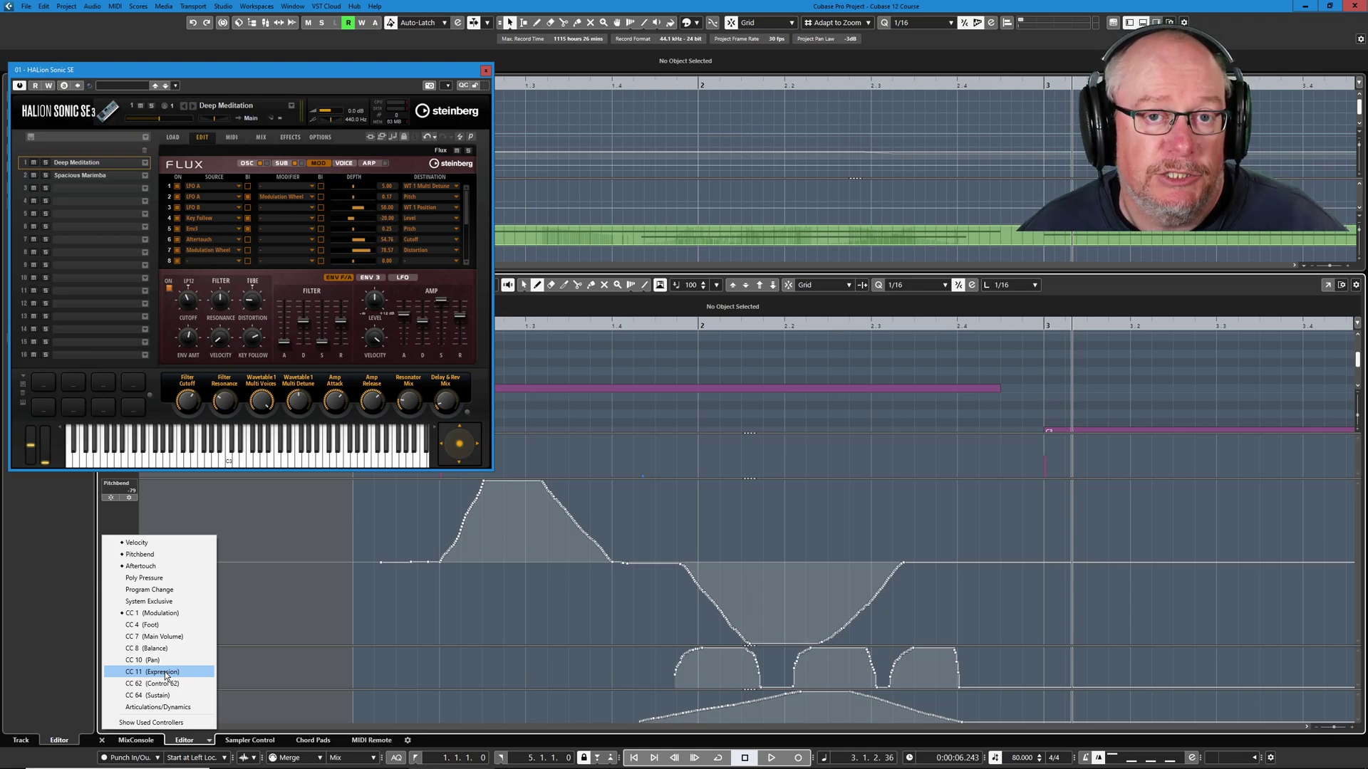
left_click(75, 570)
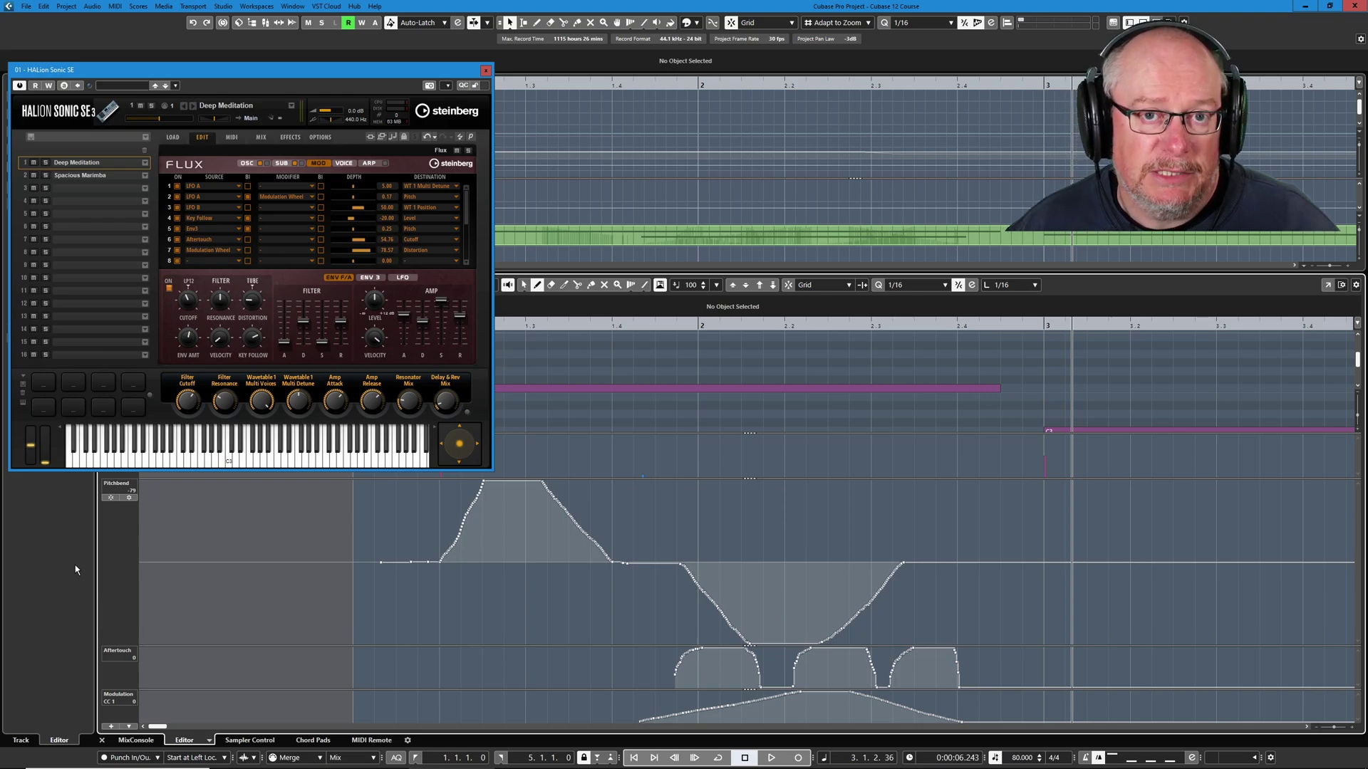
Step: Close HALion Sonic SE, open the track's MIDI Monitor, and clear its event list
left_click(75, 565)
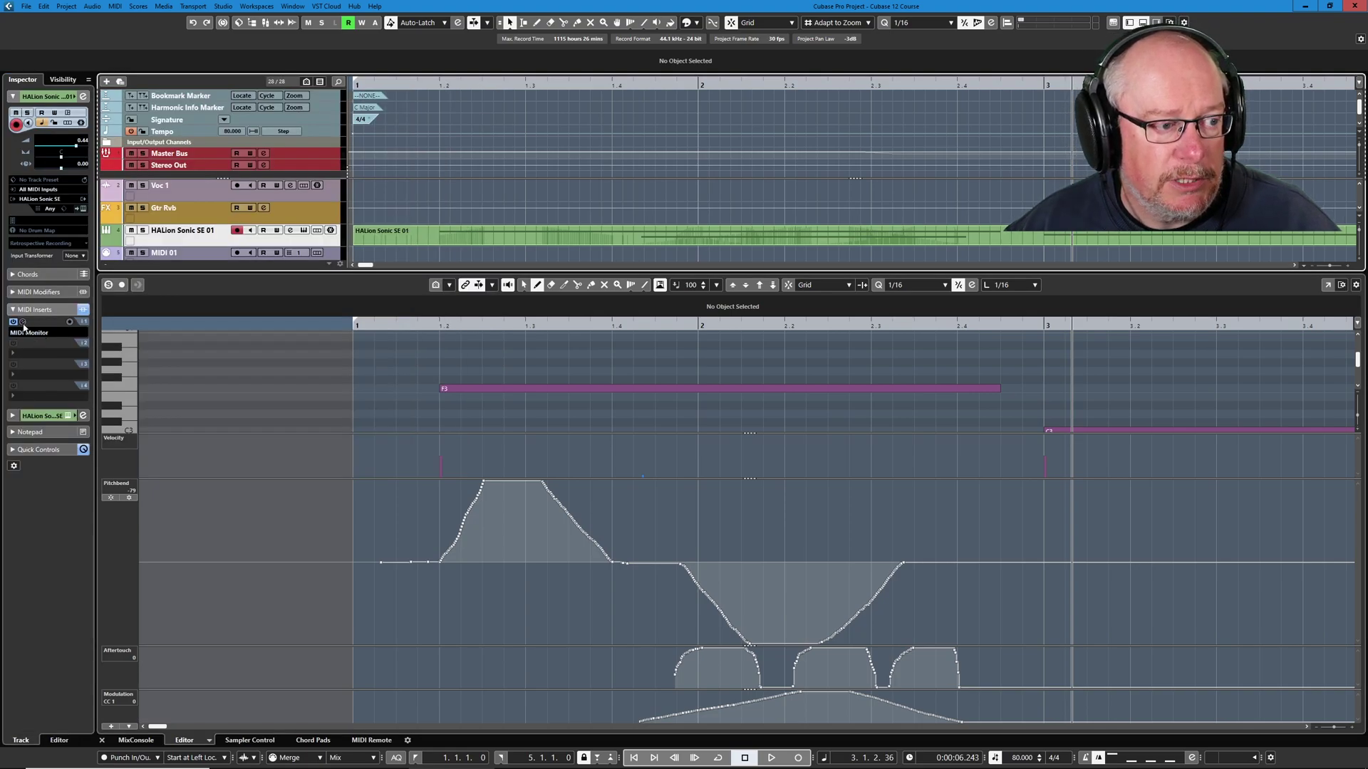
left_click(35, 333)
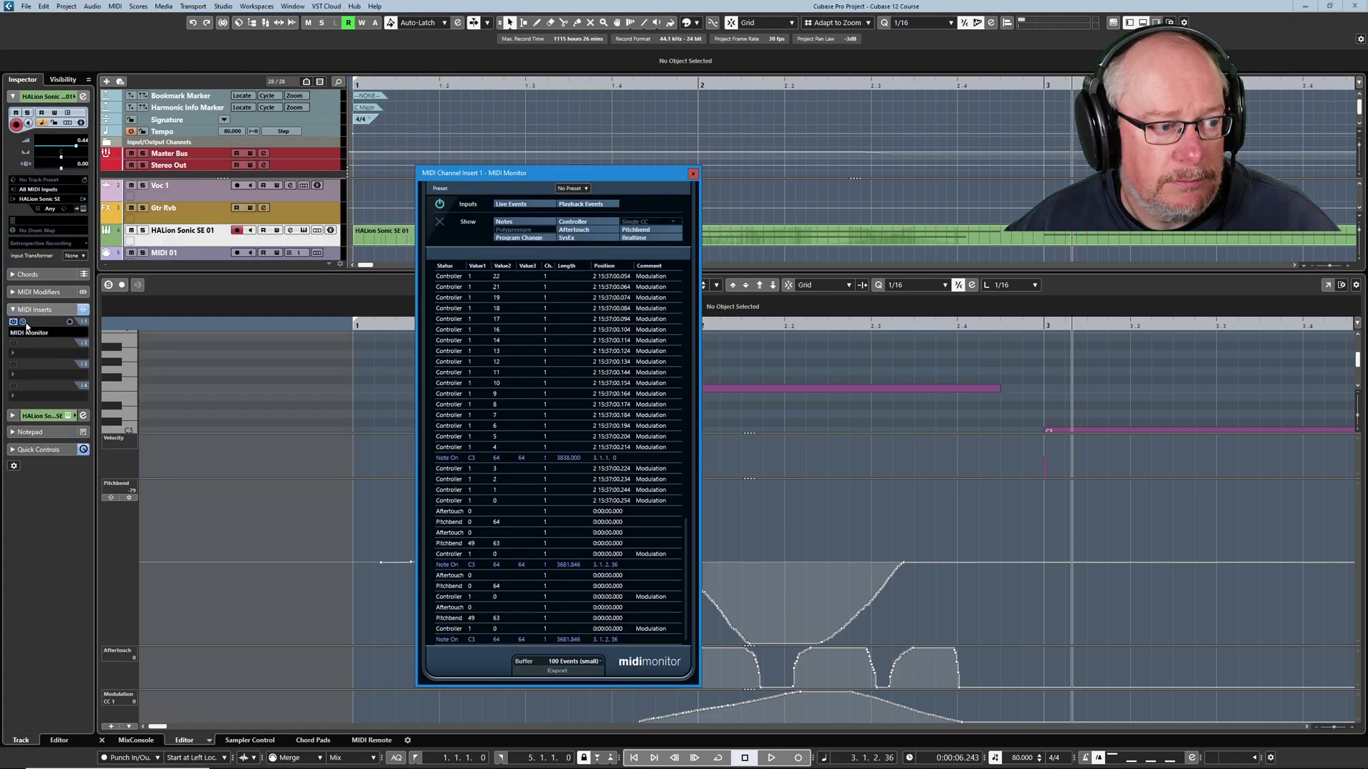
left_click(440, 222)
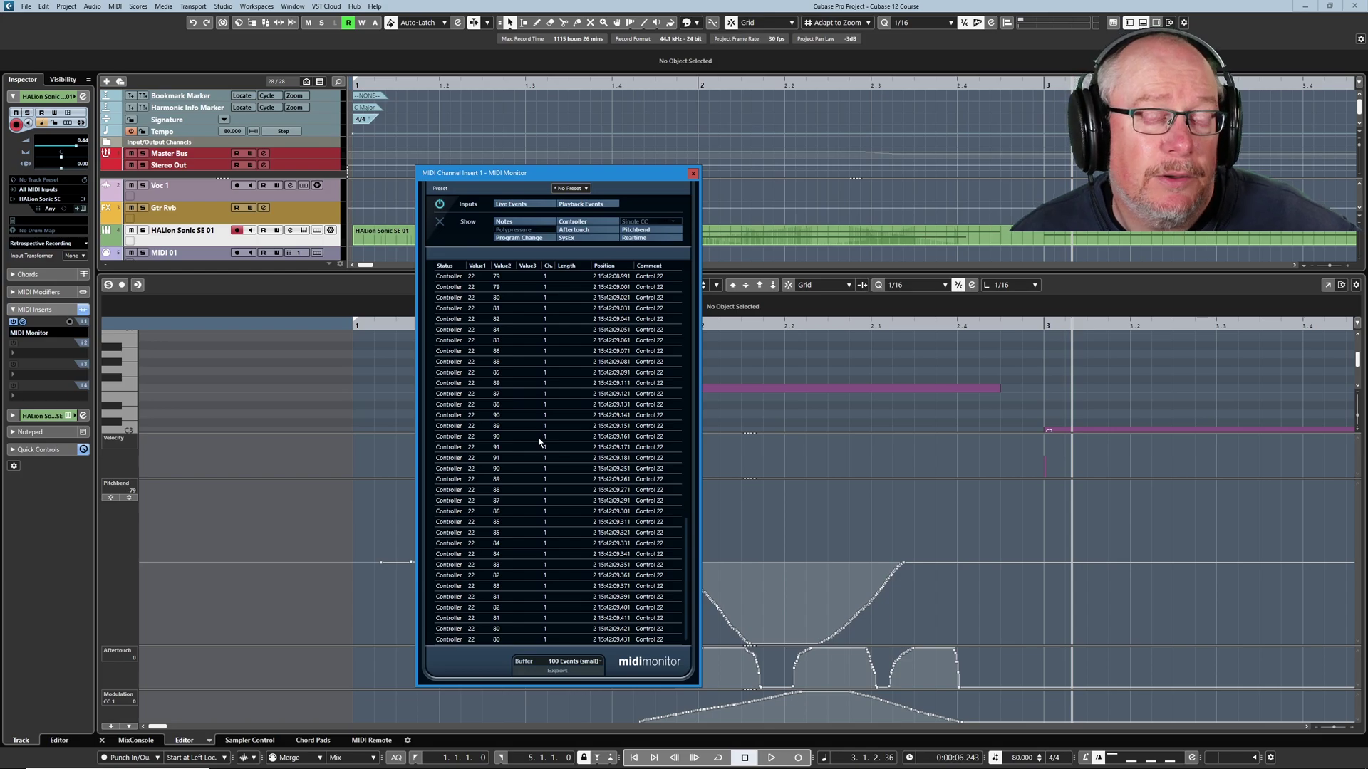
Step: Close MIDI Monitor, record a new pass from the start, and add a taller Control 22 lane
left_click(693, 173)
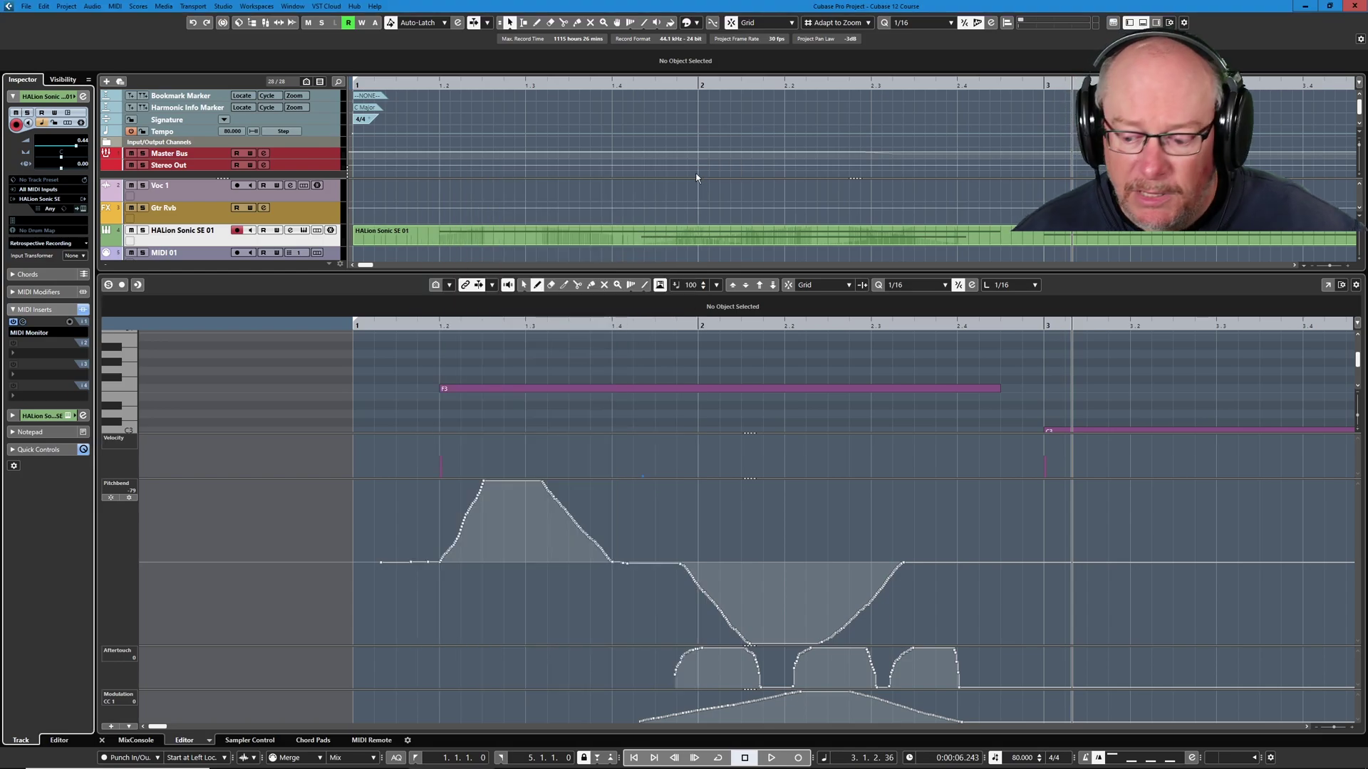
key("KP_Multiply")
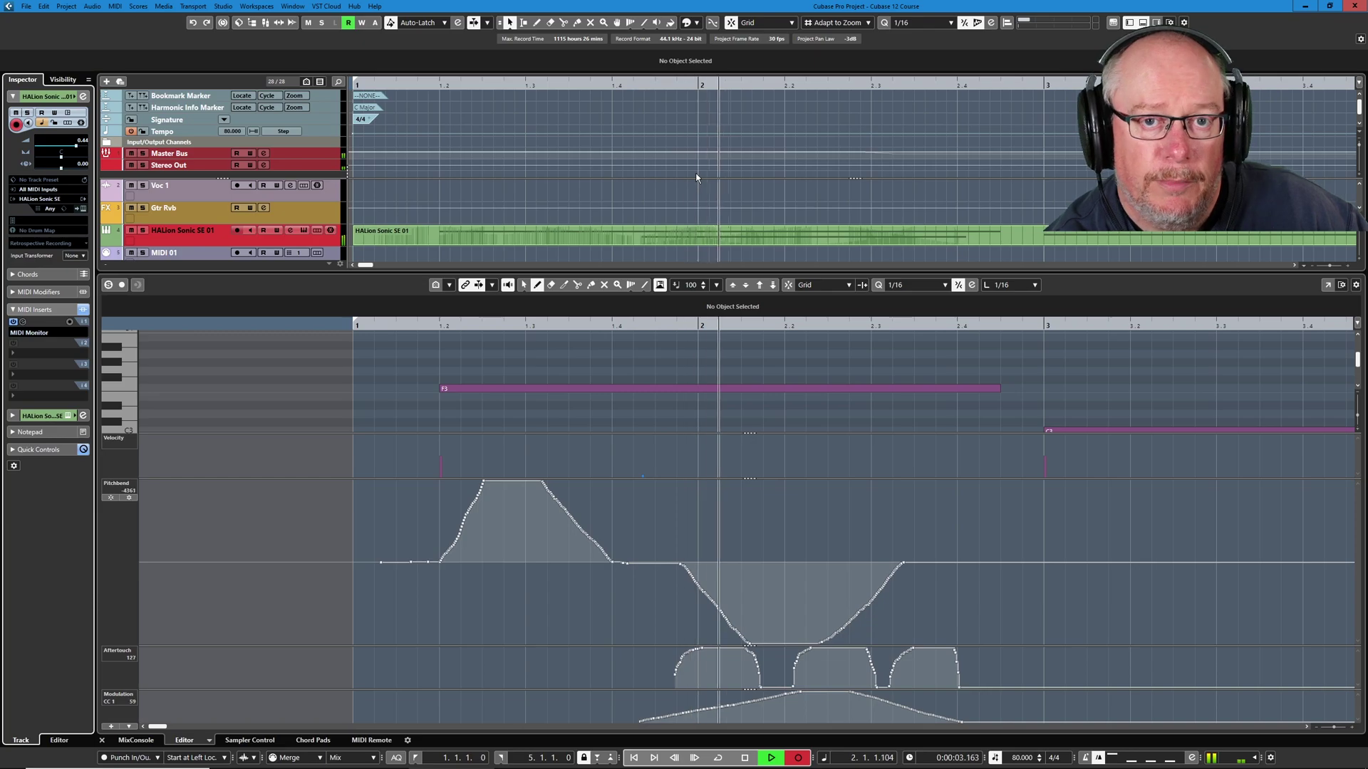
key("space")
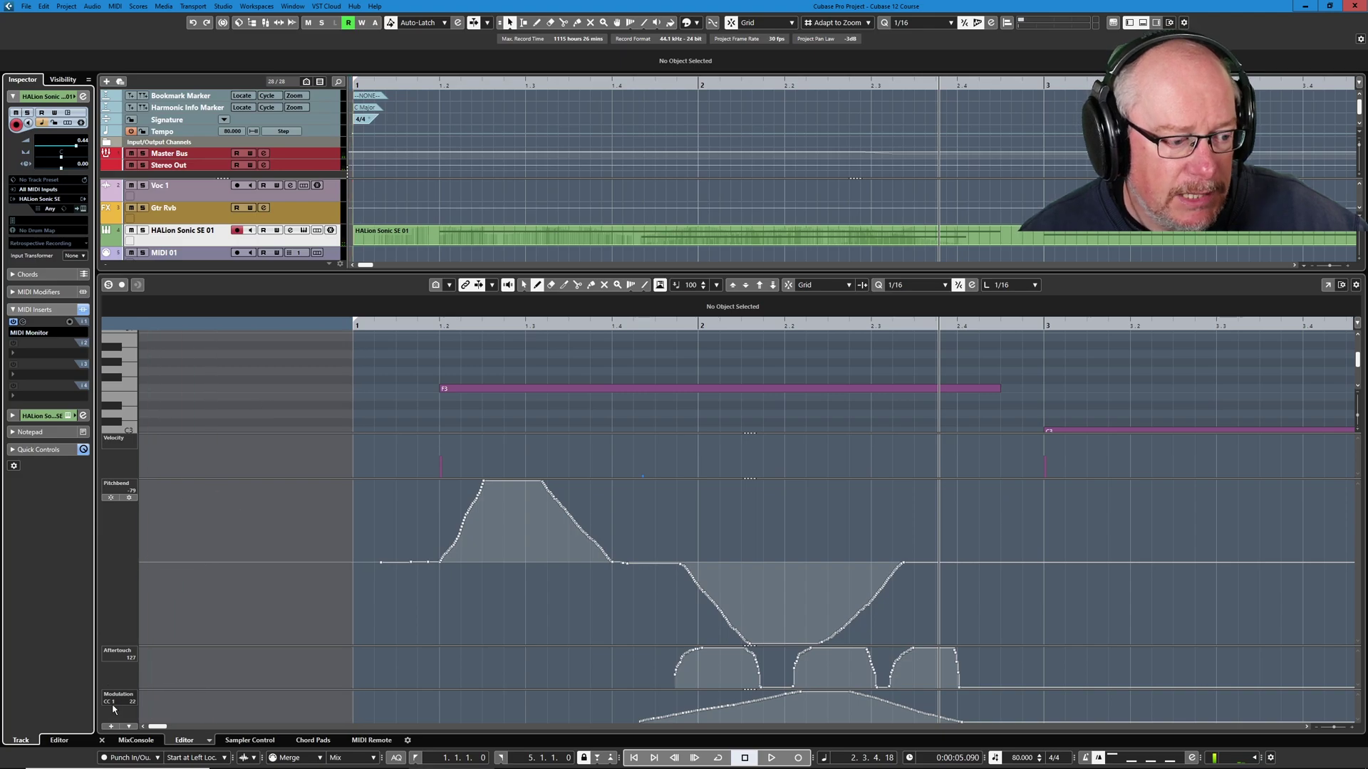
left_click(111, 726)
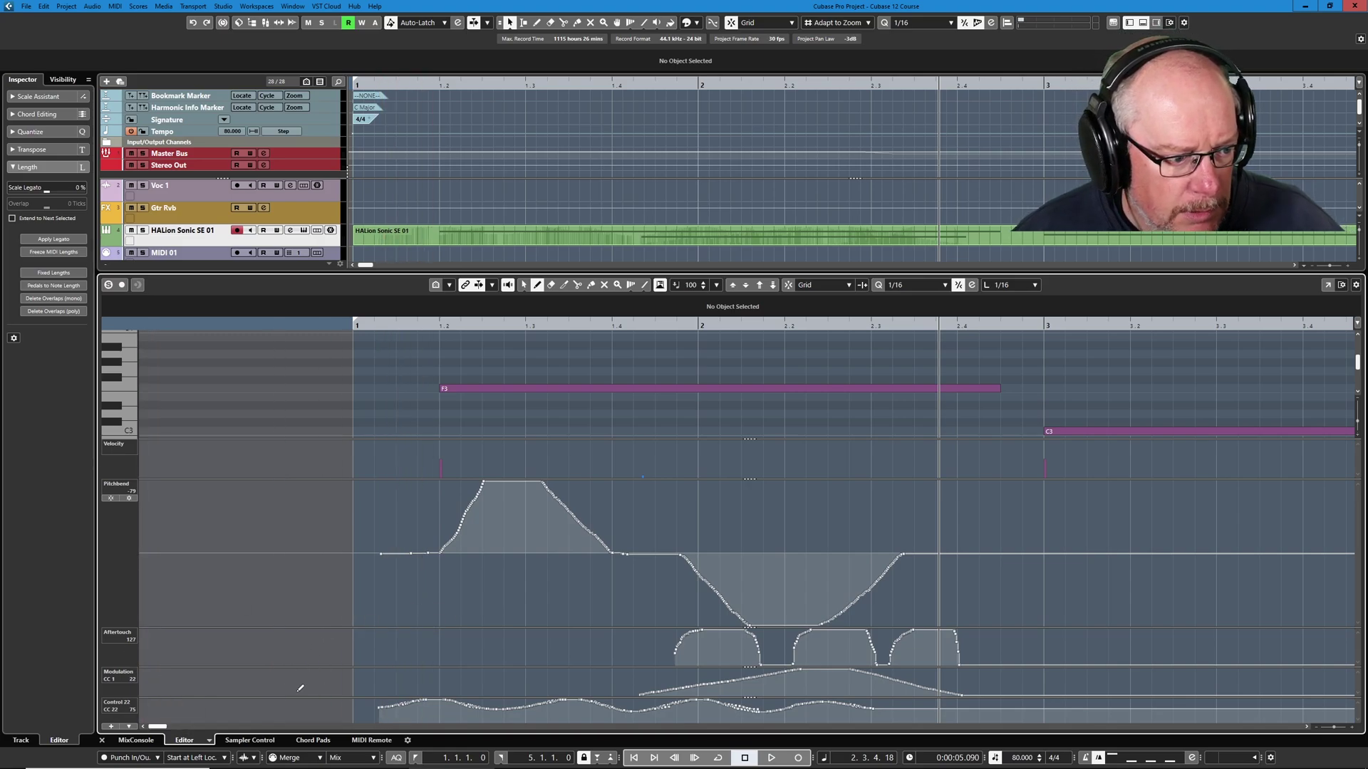
left_click_drag(327, 698, 332, 649)
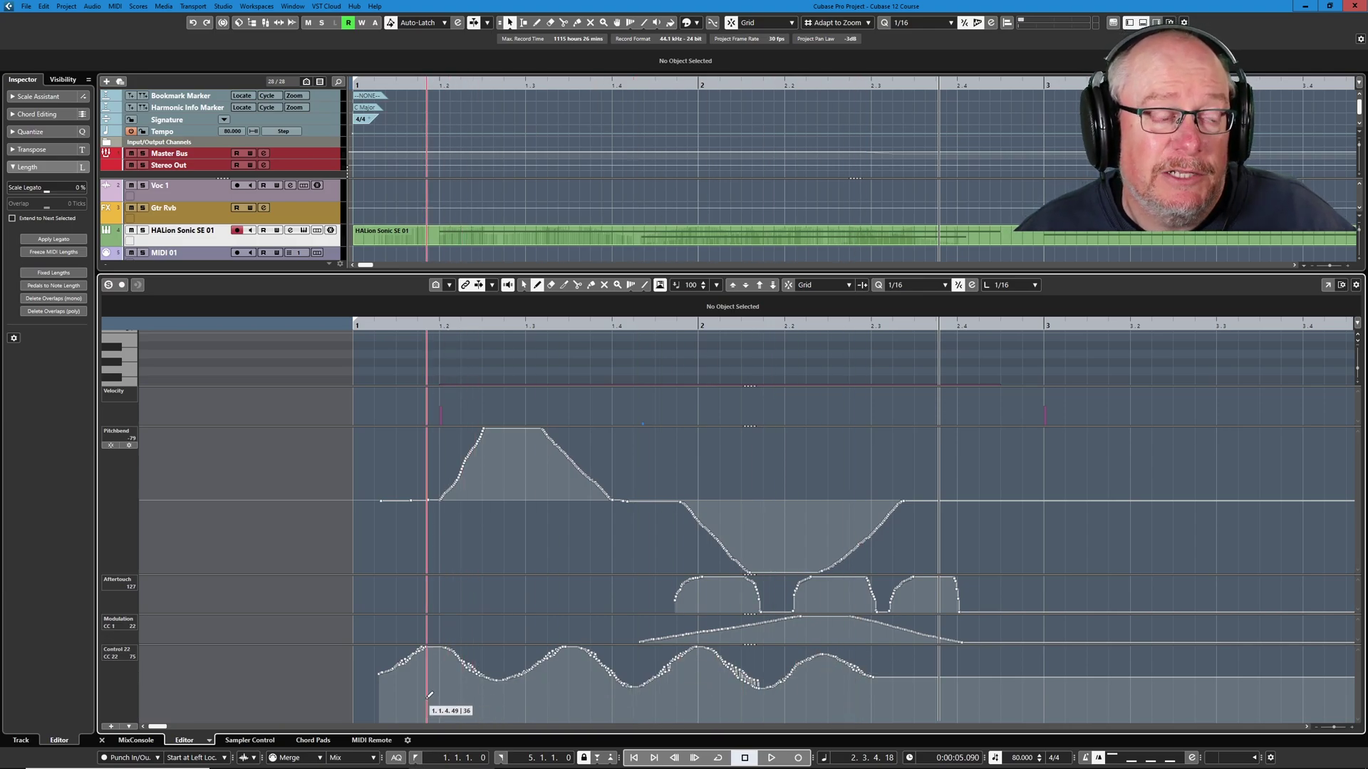
Step: Open HALion Sonic SE and set the FLUX OSC page's Resonance knob to Learn CC
left_click(303, 230)
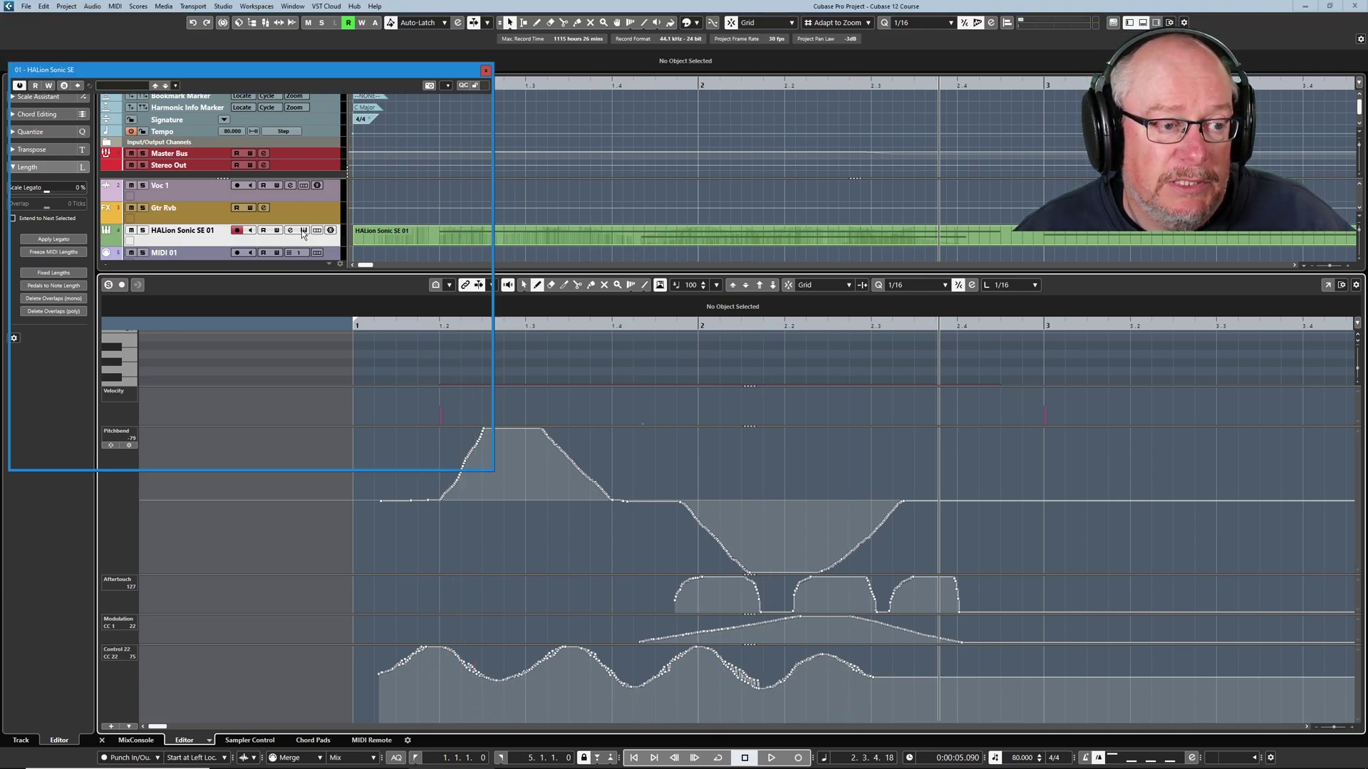
left_click_drag(342, 76, 389, 127)
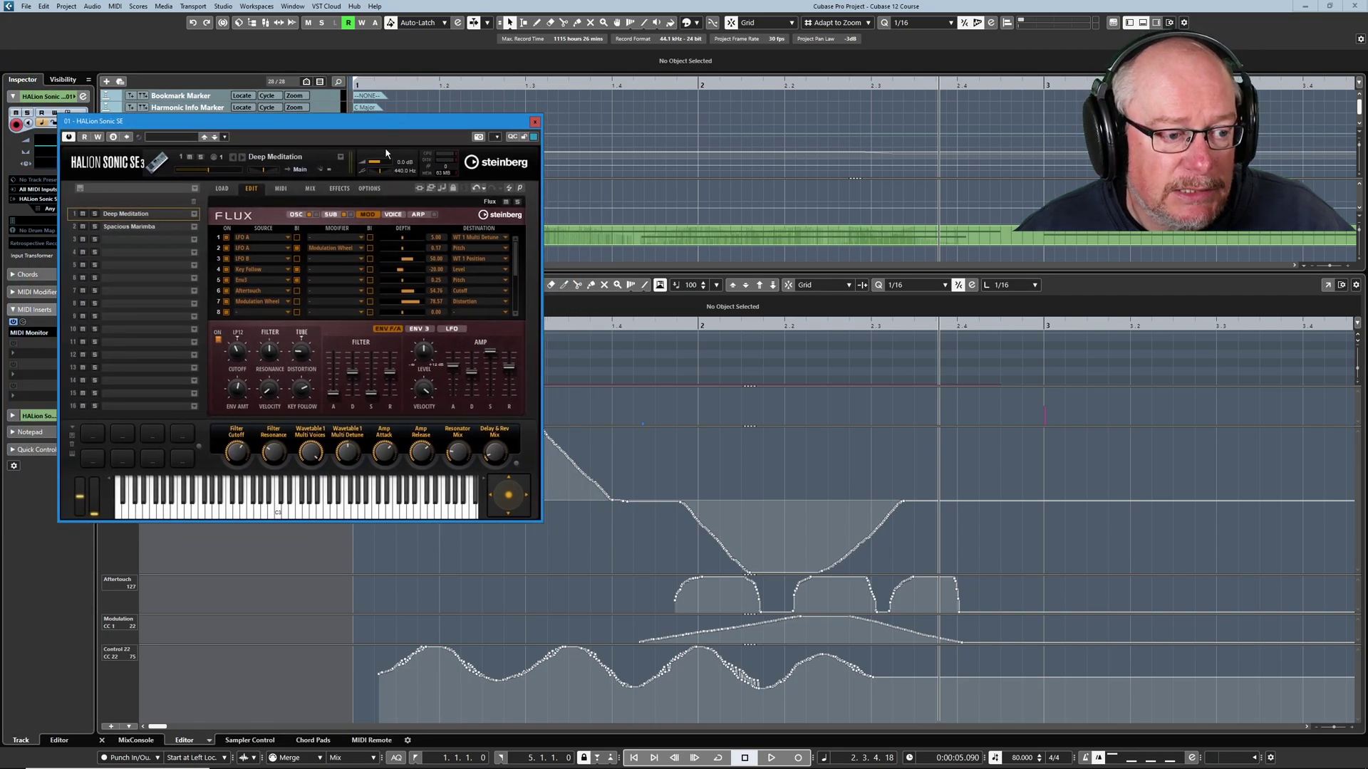
left_click(296, 214)
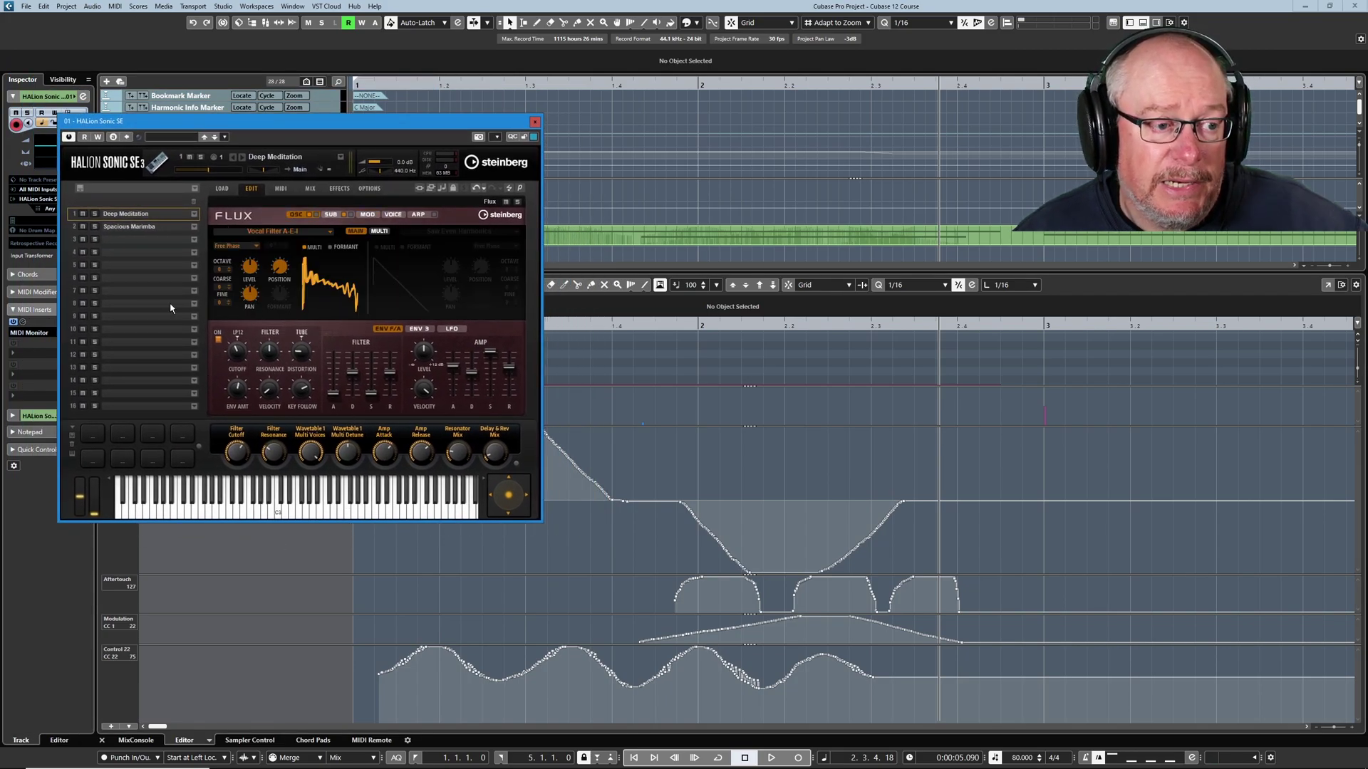
right_click(270, 350)
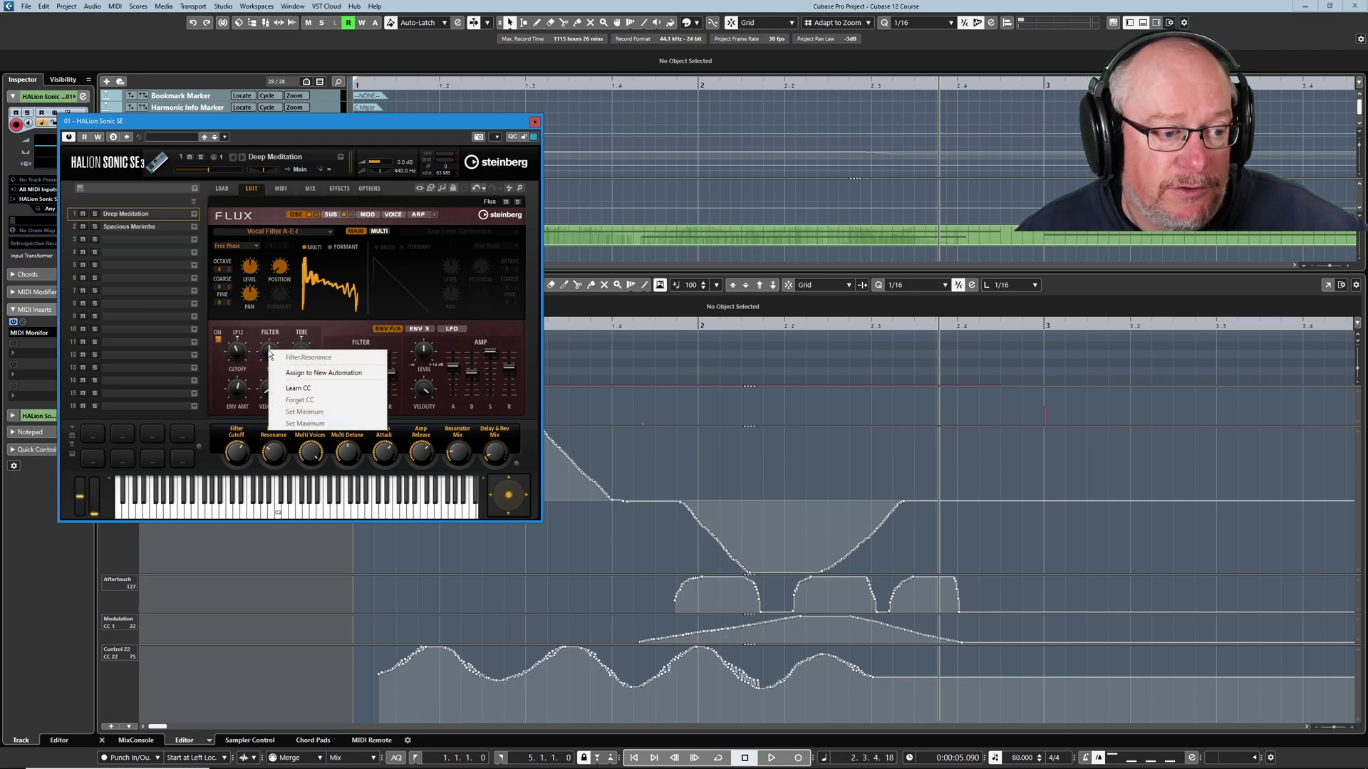
left_click(300, 390)
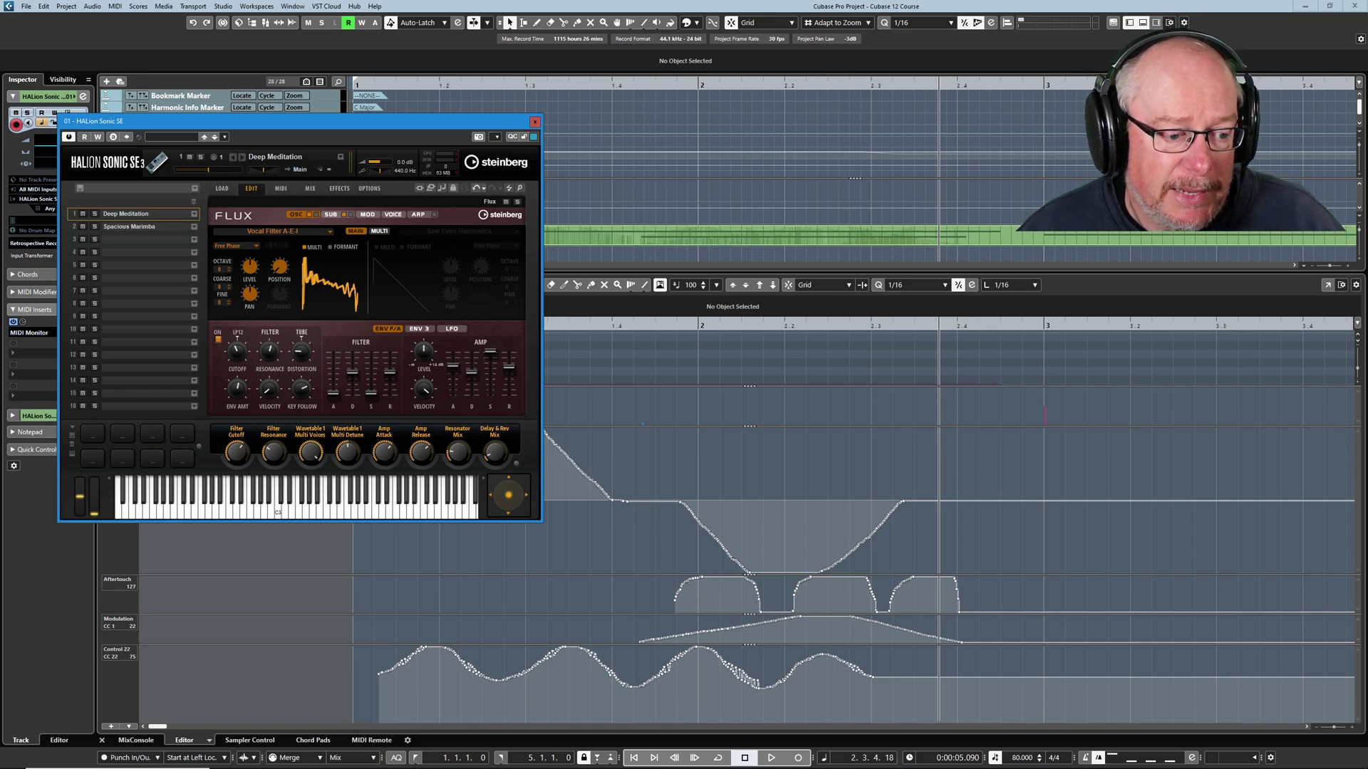
Step: Play from the left locator and stop, watching the controller data move the Resonance knob
key("space")
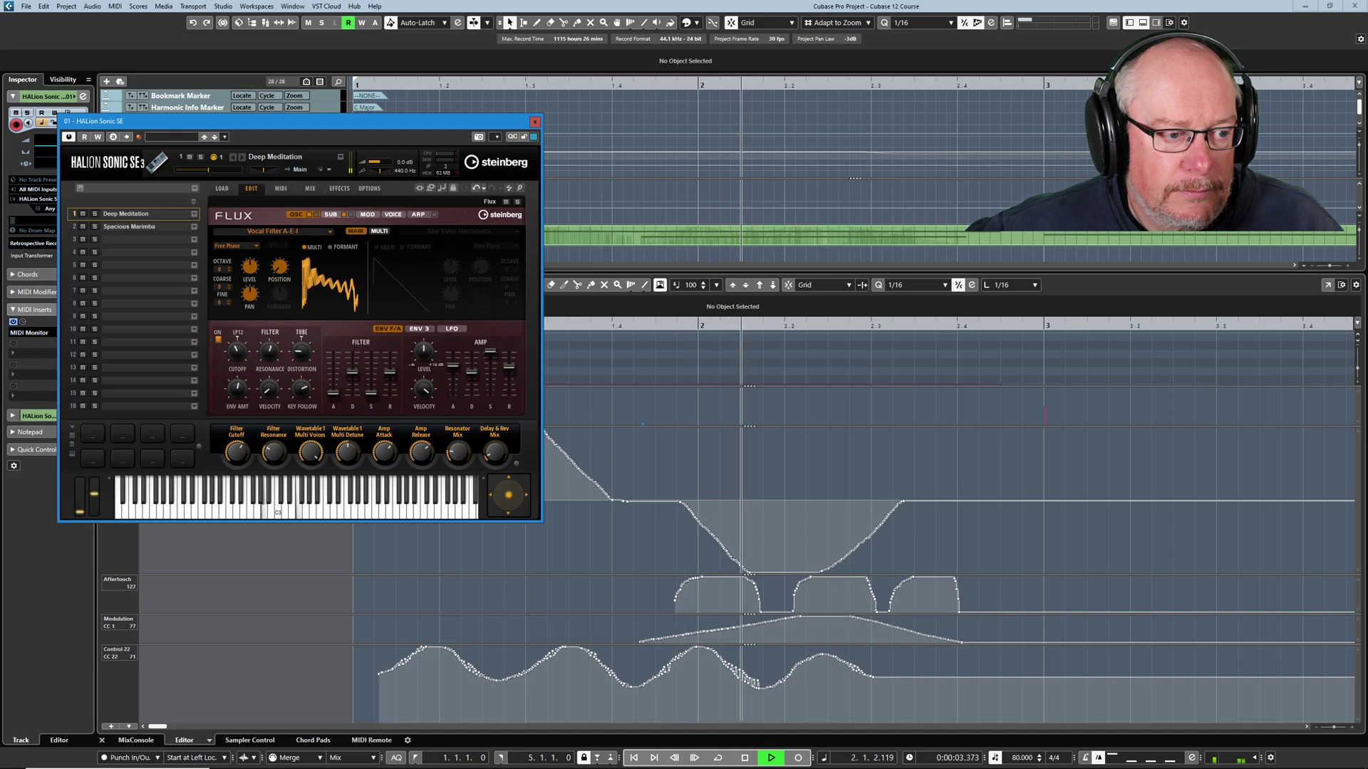
key("space")
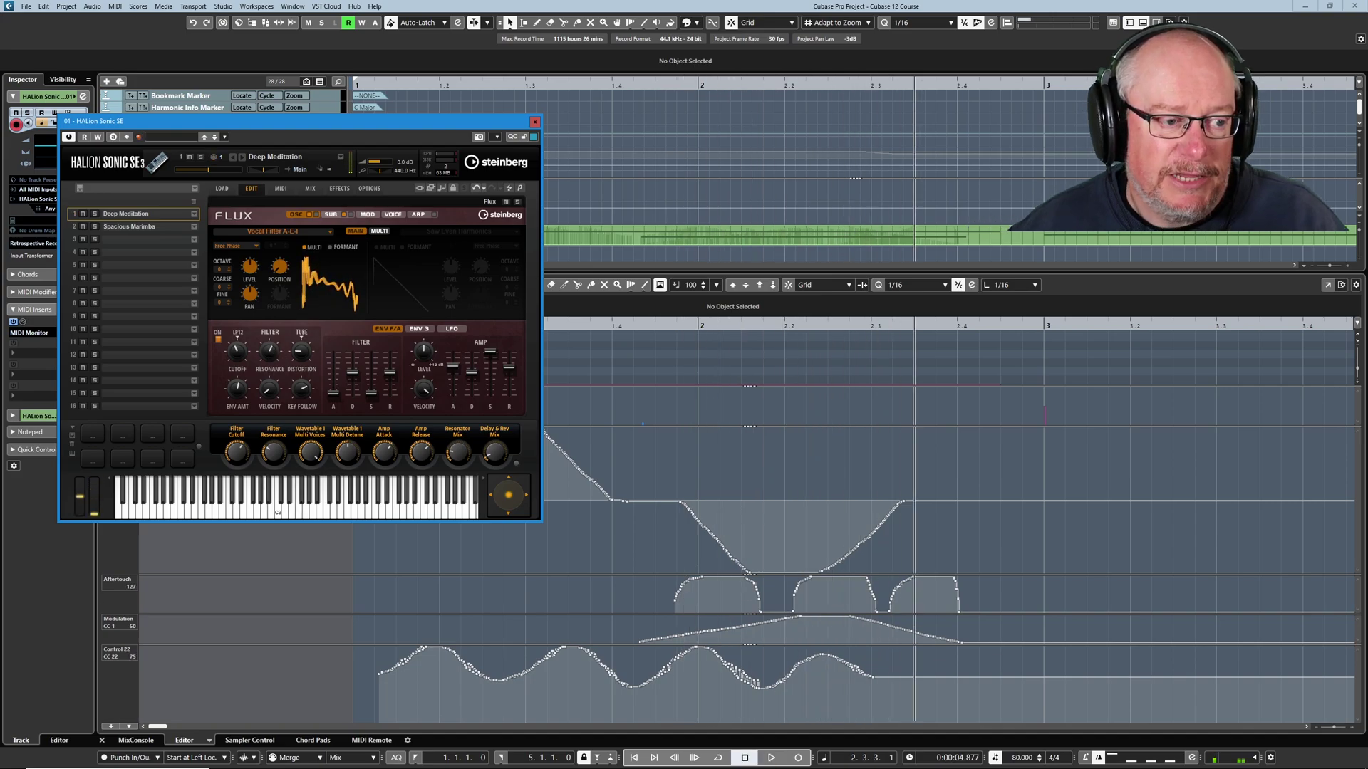
mouse_move(263, 348)
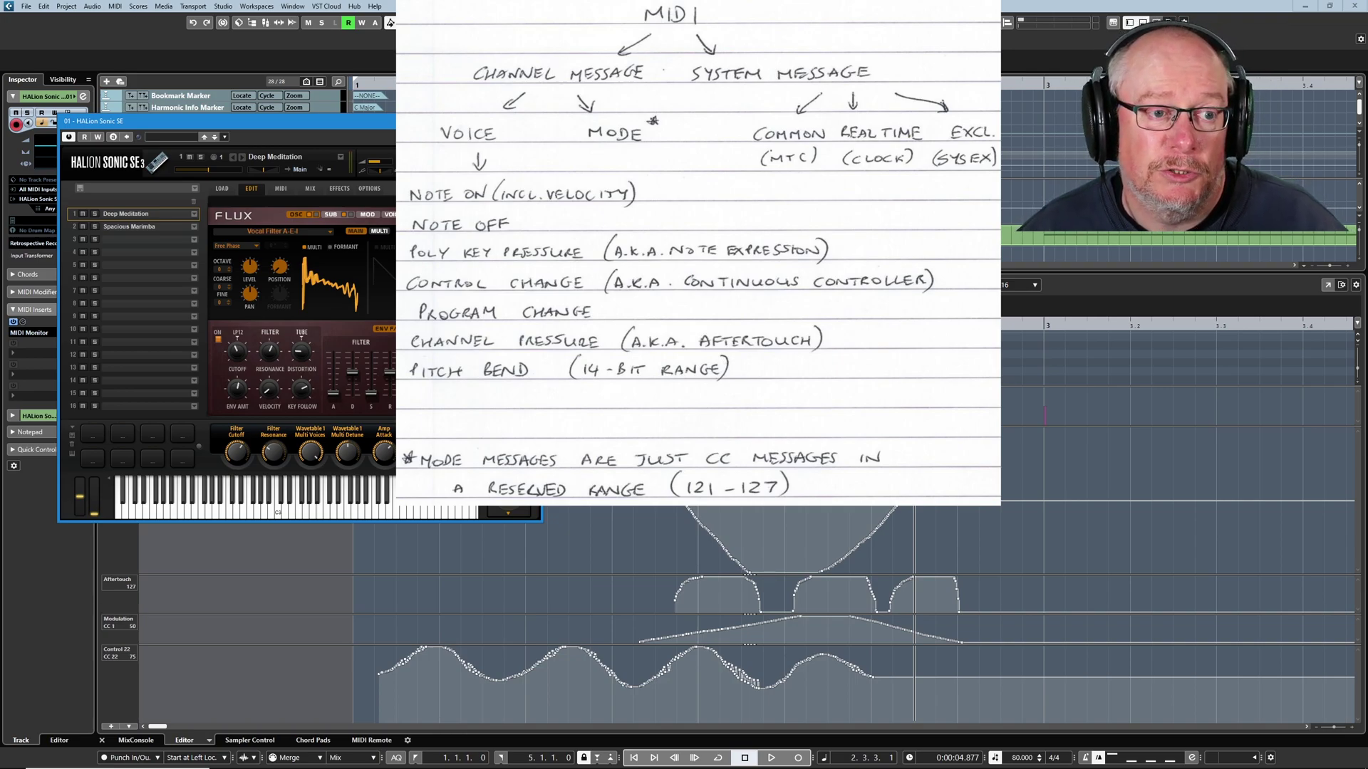
Step: Close the HALion Sonic SE window with Ctrl+W
key("ctrl+w")
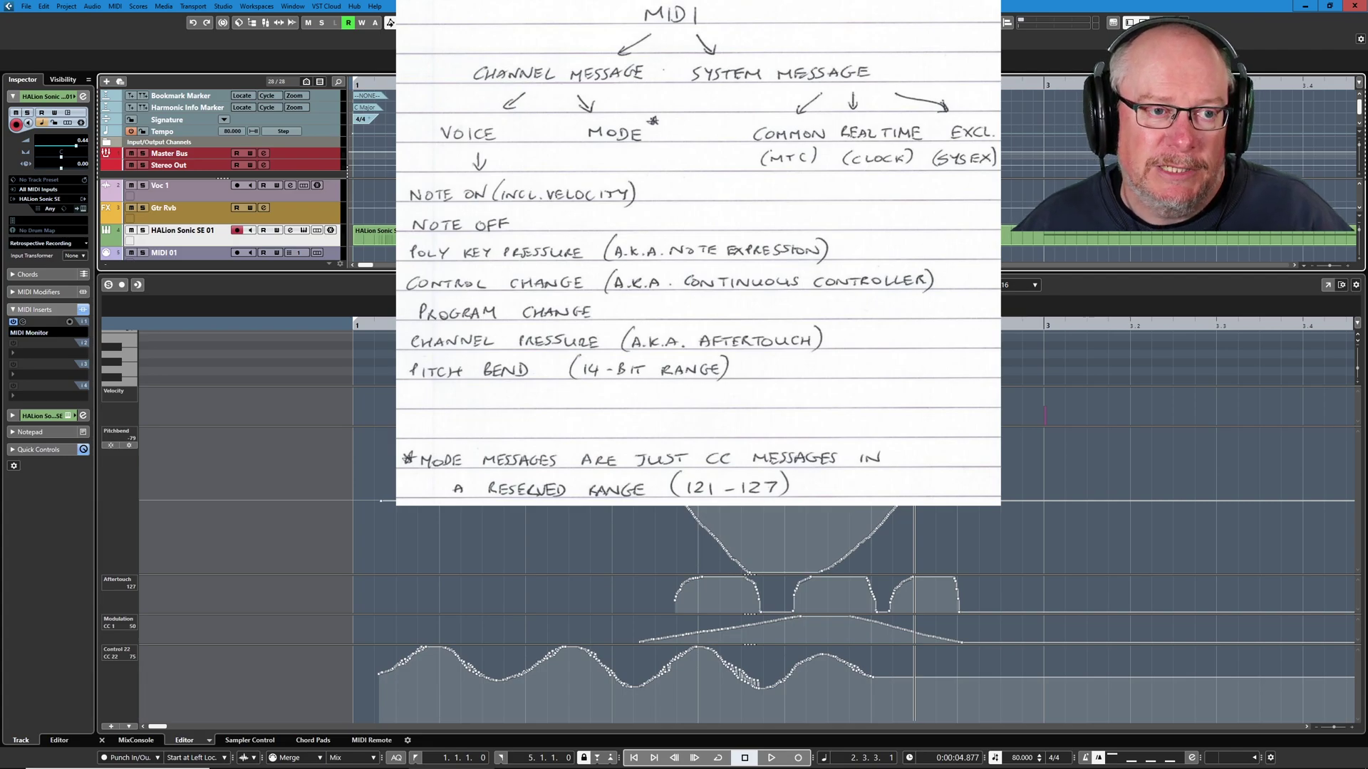
left_click(43, 6)
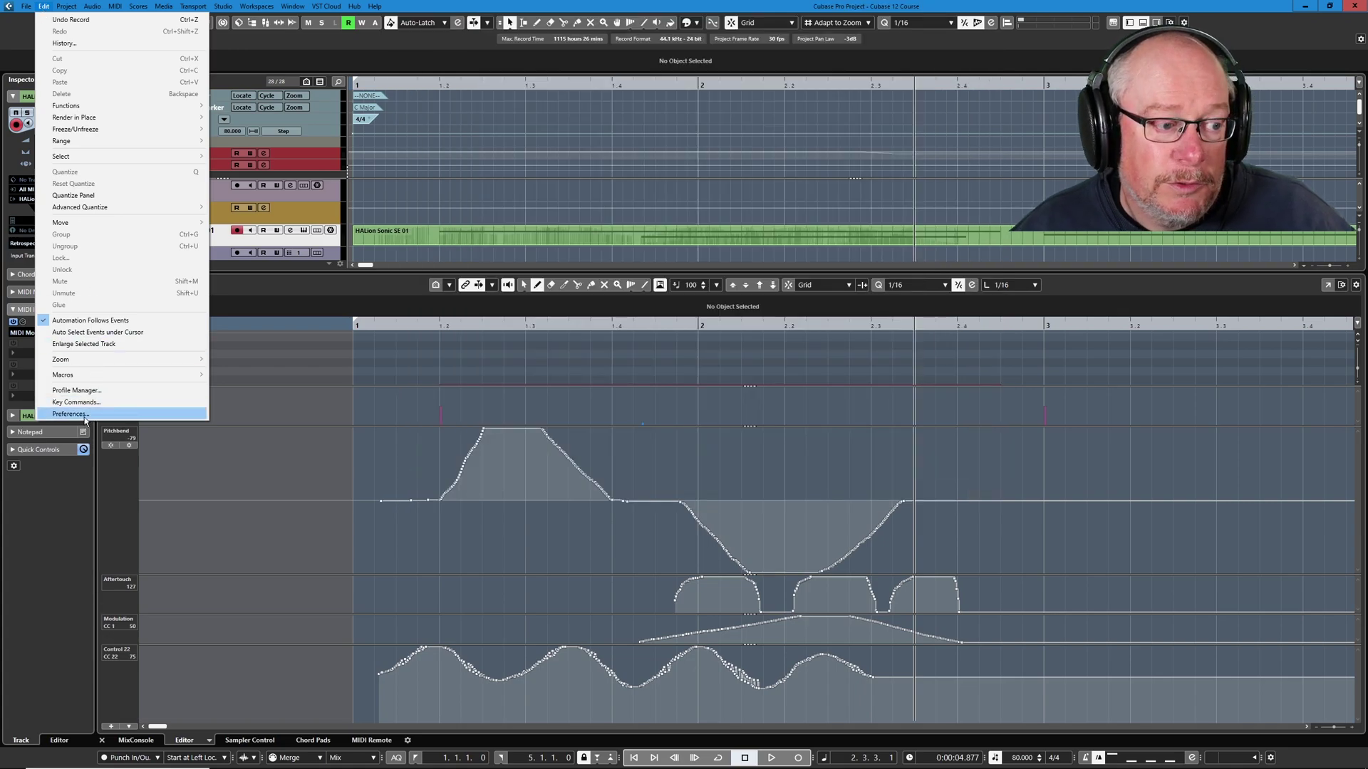
left_click(84, 415)
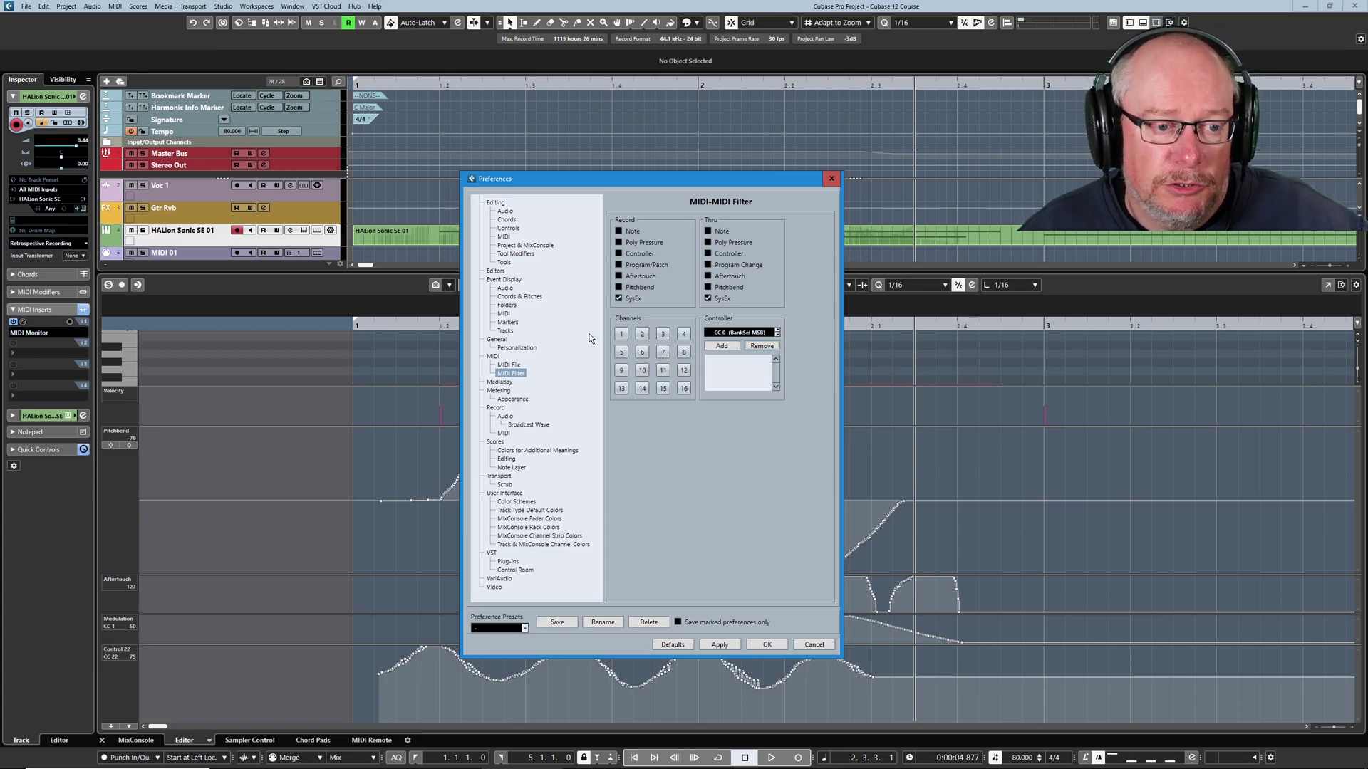
left_click(618, 275)
left_click(707, 275)
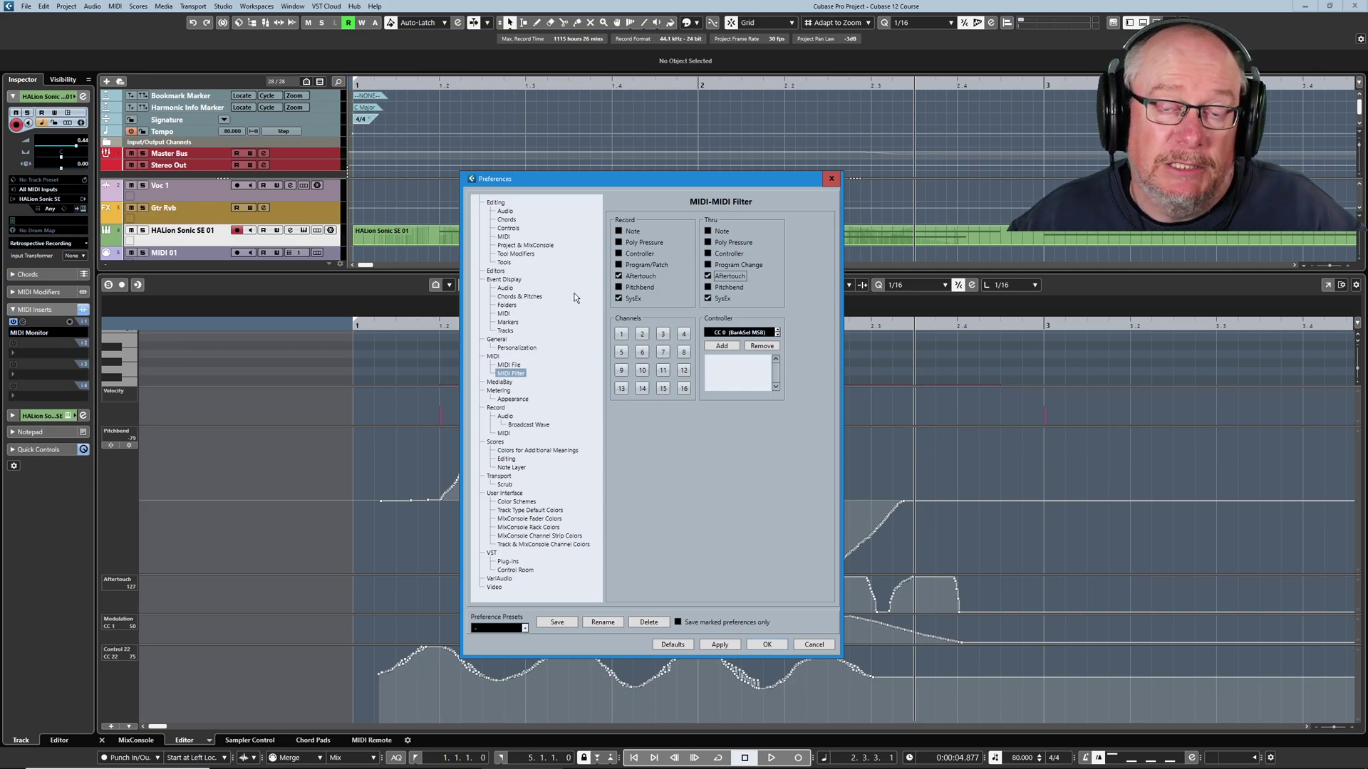
left_click(618, 276)
key("Escape")
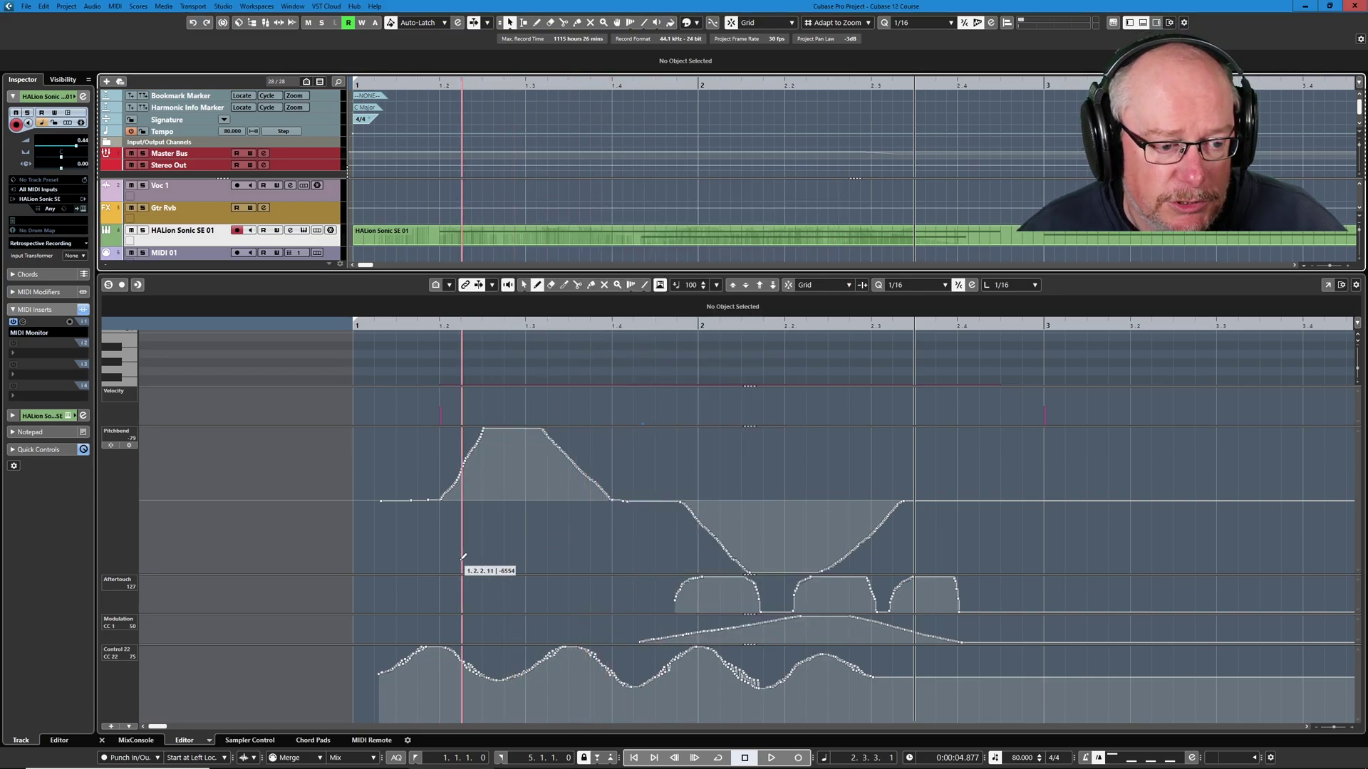
Step: Draw a new jagged pitchbend curve over the first rise
mouse_move(429, 549)
left_mouse_down()
mouse_move(483, 524)
mouse_move(496, 552)
mouse_move(539, 527)
mouse_move(567, 546)
mouse_move(604, 527)
mouse_move(641, 552)
mouse_move(699, 526)
mouse_move(713, 550)
left_mouse_up()
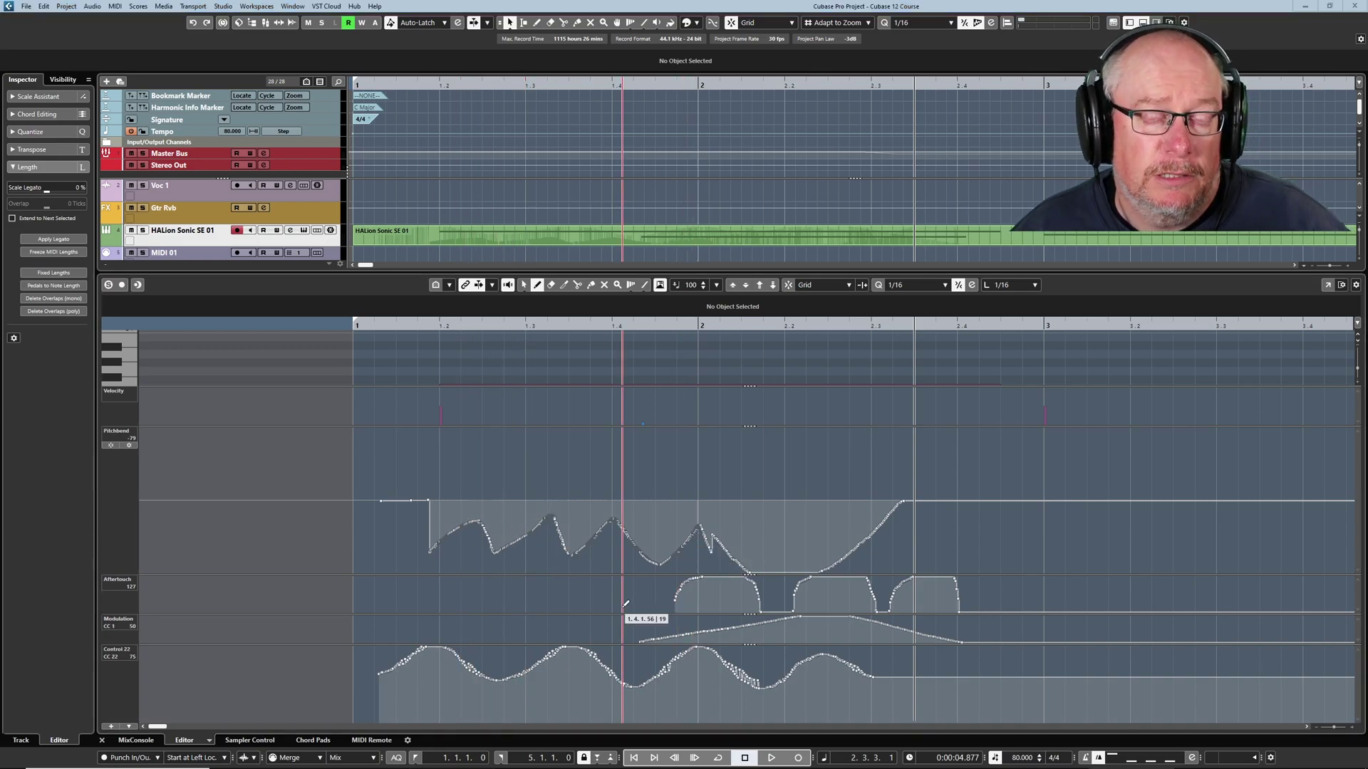
left_click(183, 650)
key("1")
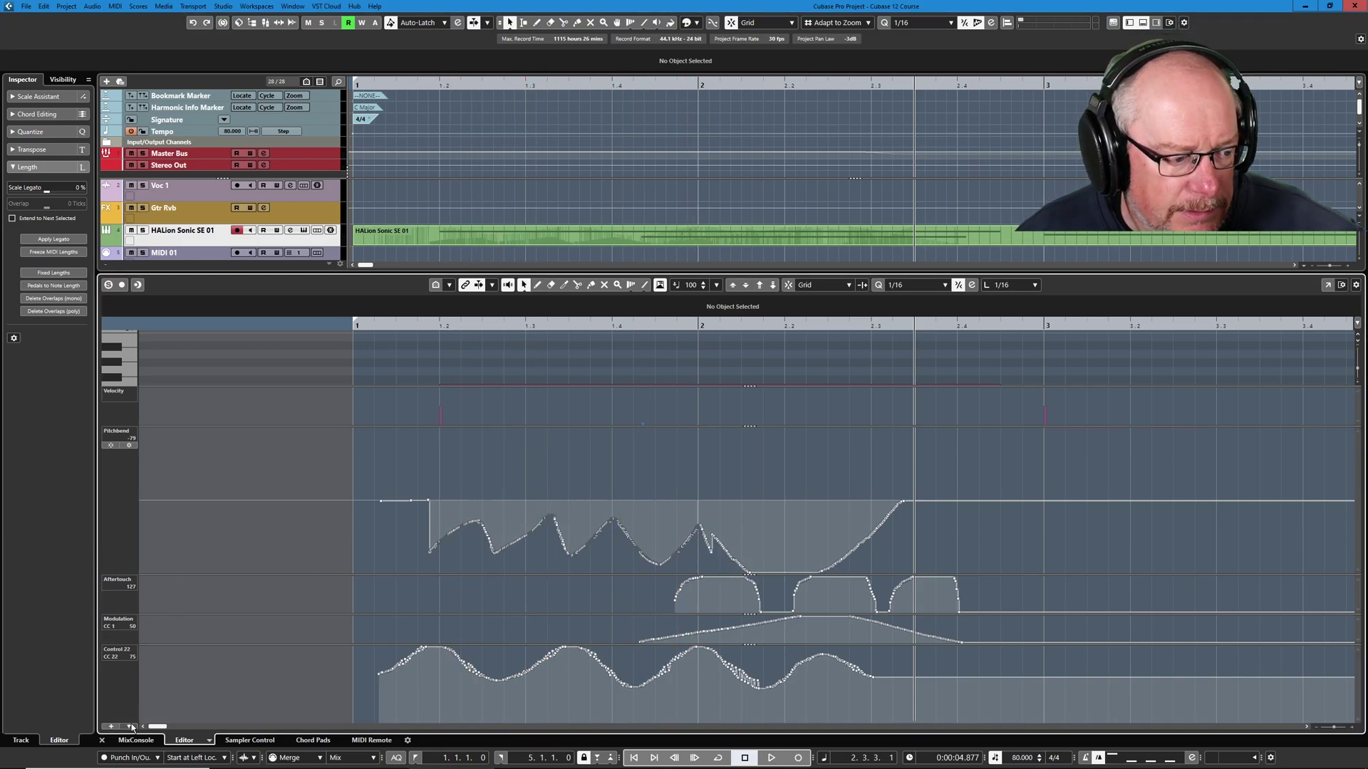
Step: Set new controller events to ramps and draw a ramp in the Aftertouch lane
left_click(129, 726)
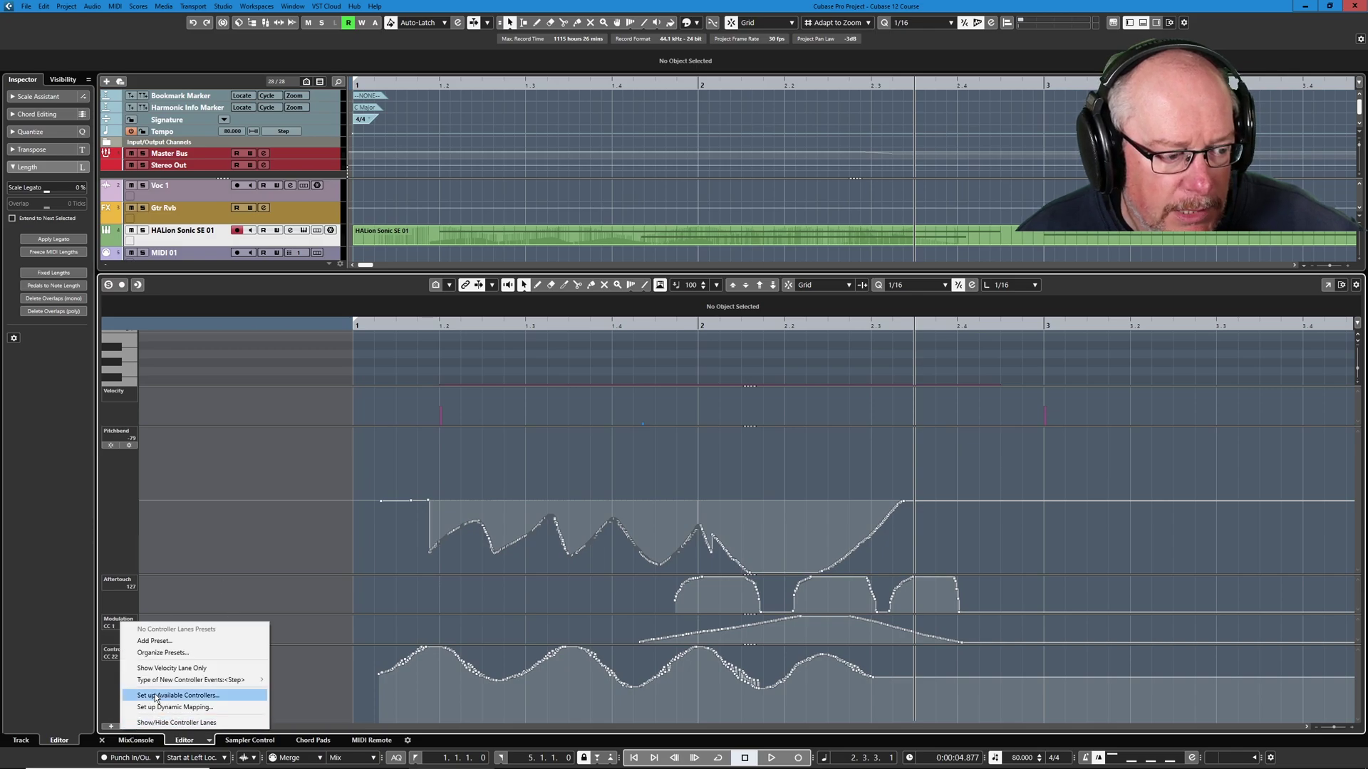
mouse_move(169, 682)
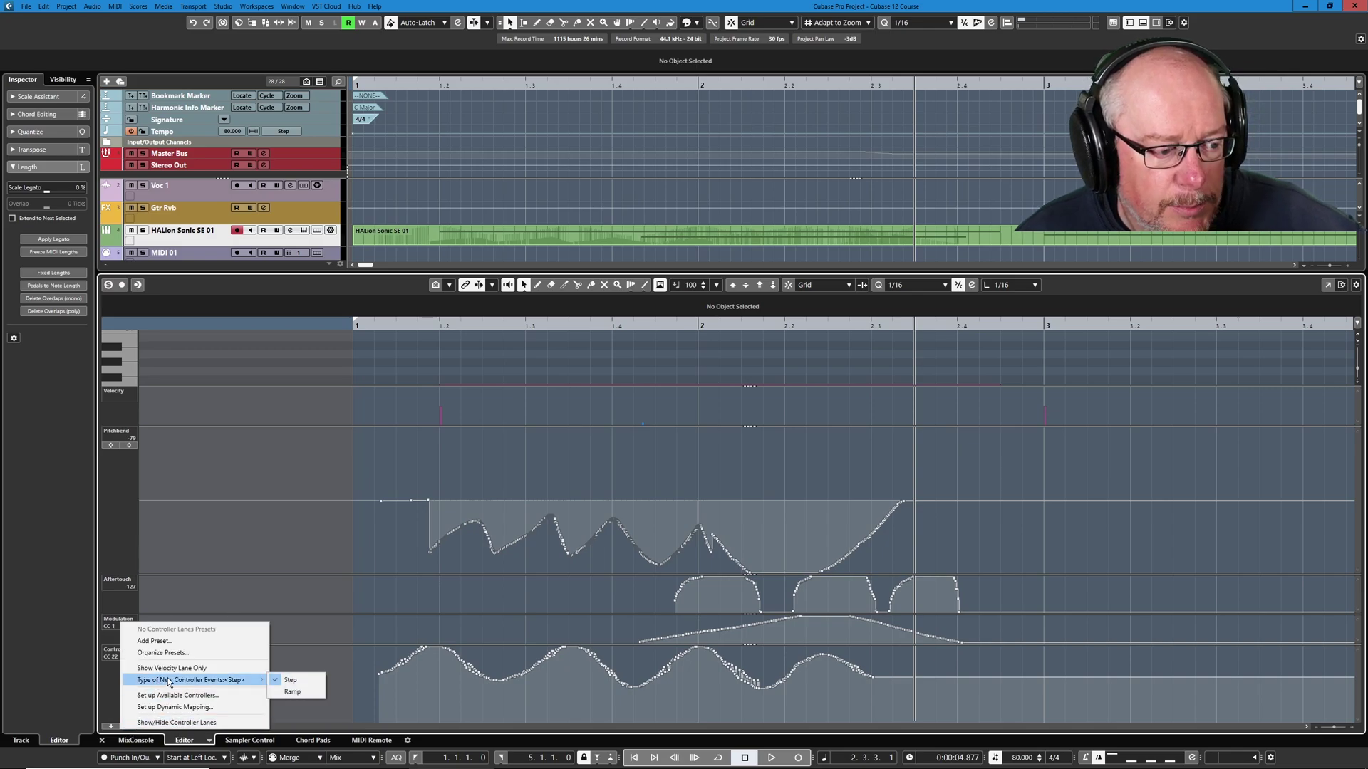
left_click(293, 695)
key("8")
mouse_move(414, 583)
left_mouse_down()
mouse_move(545, 592)
mouse_move(533, 607)
mouse_move(587, 581)
mouse_move(639, 606)
left_mouse_up()
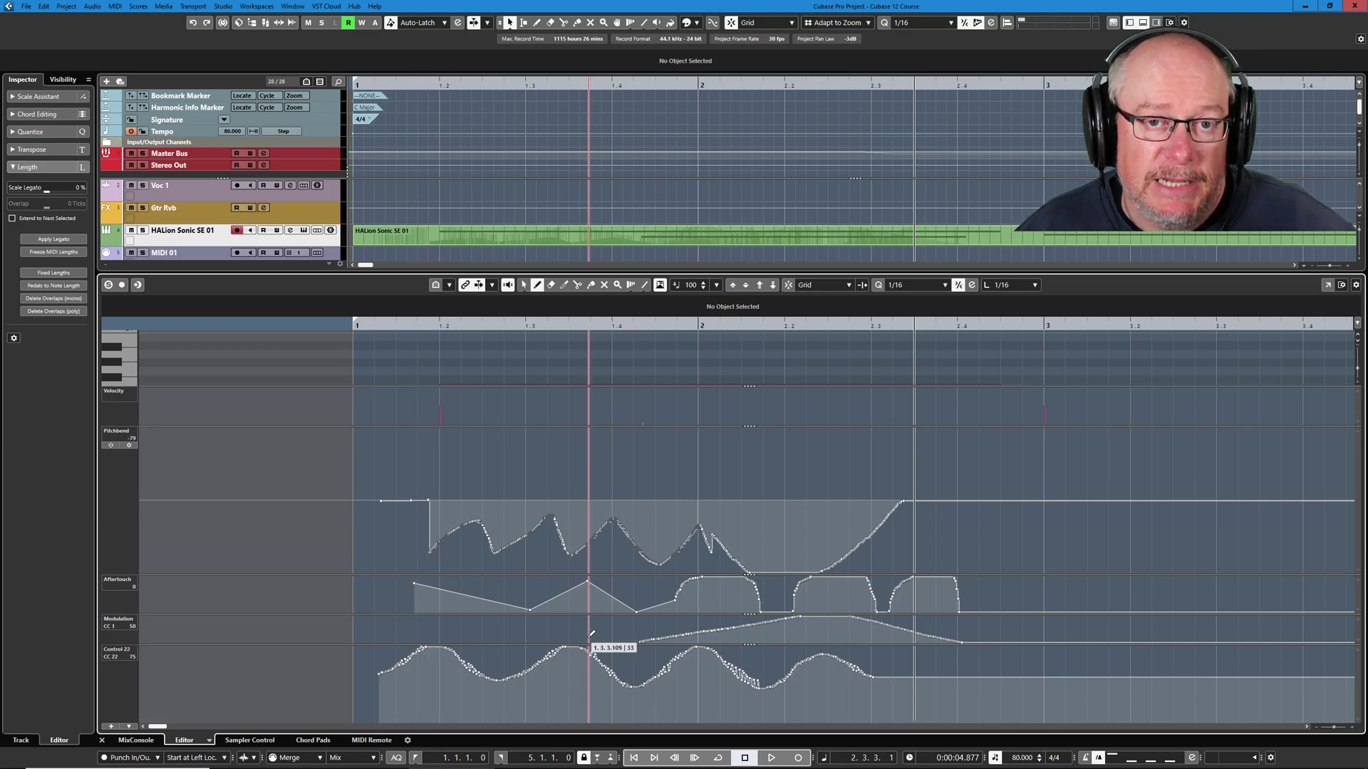
Step: Bend the opening Aftertouch ramp into a downward curve with the Object Selection tool
key("1")
mouse_move(473, 601)
left_mouse_down()
mouse_move(467, 589)
mouse_move(471, 601)
mouse_move(510, 596)
mouse_move(434, 589)
mouse_move(480, 593)
left_mouse_up()
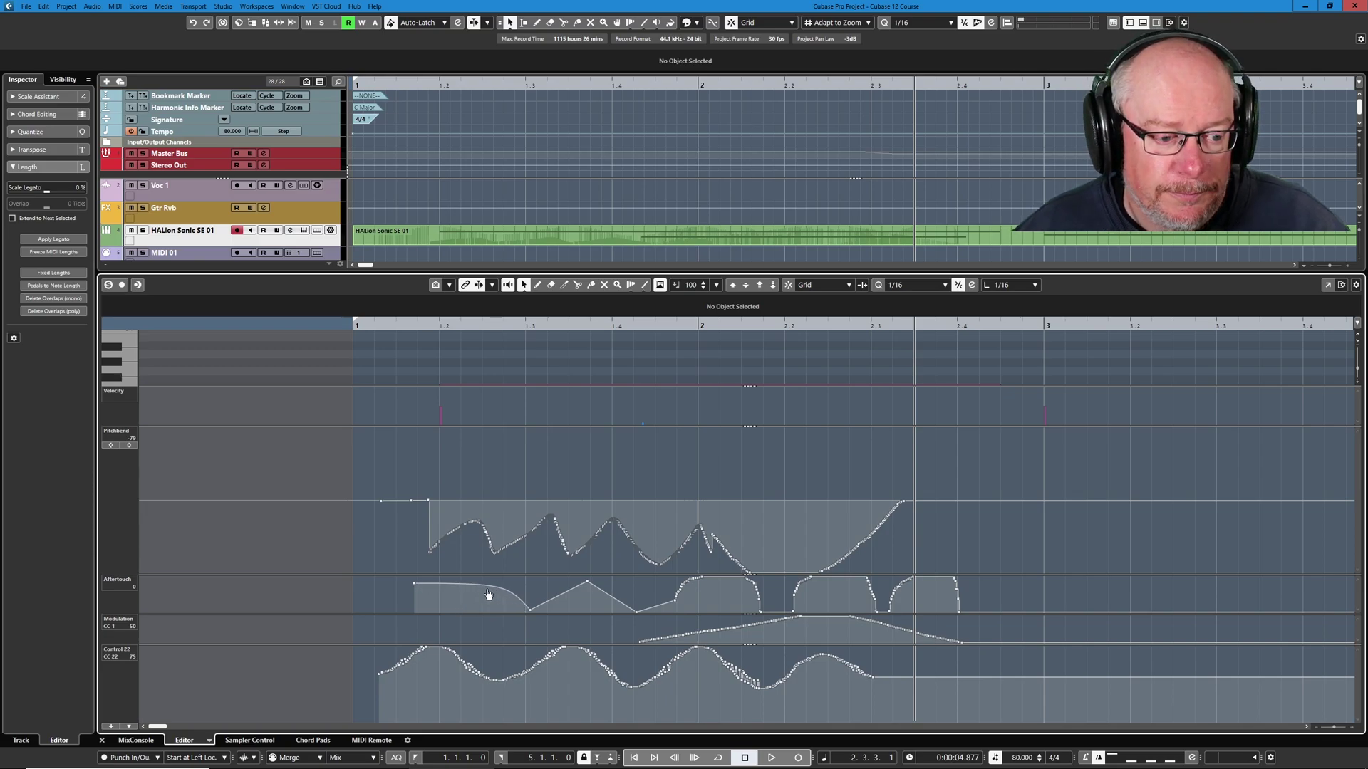
left_click_drag(486, 593, 456, 602)
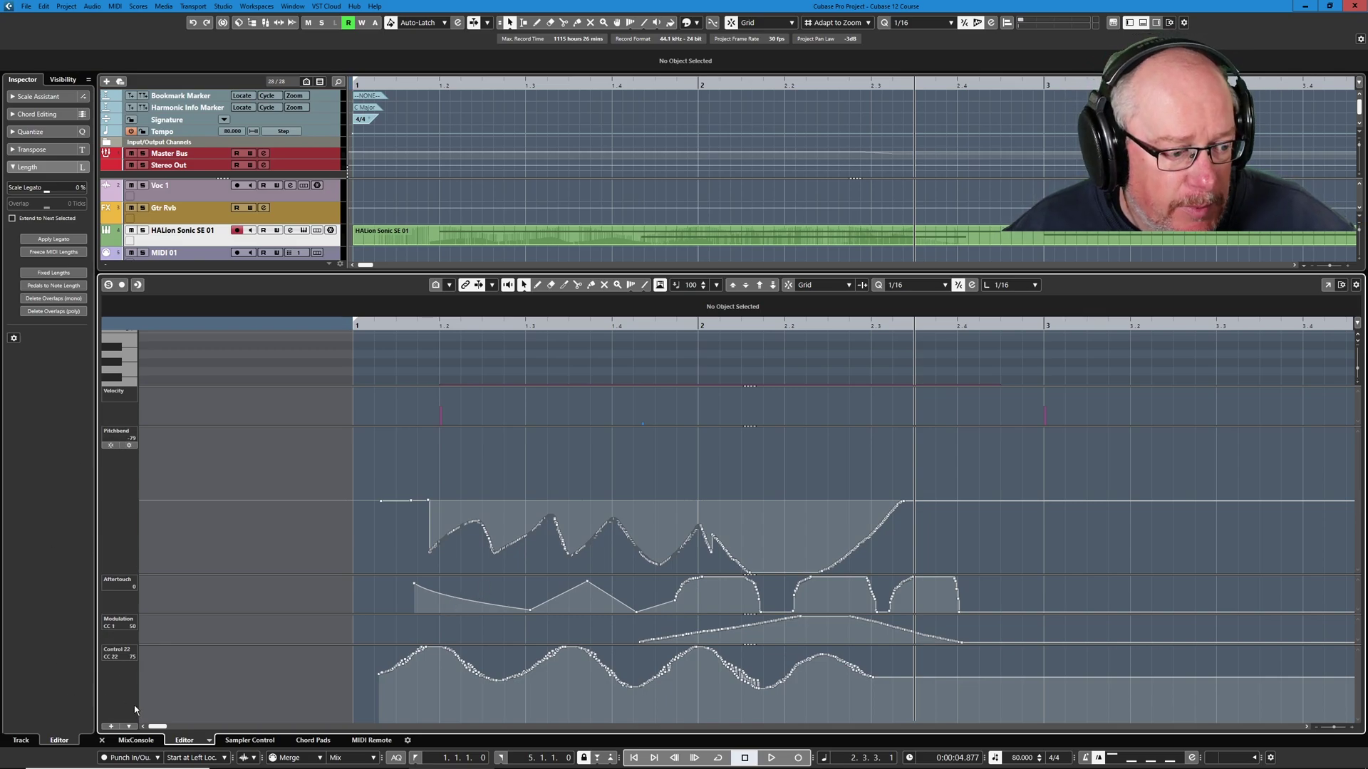
Step: Reset to the Velocity lane only, show used-controller lanes, and enlarge the Pitchbend lane
left_click(131, 727)
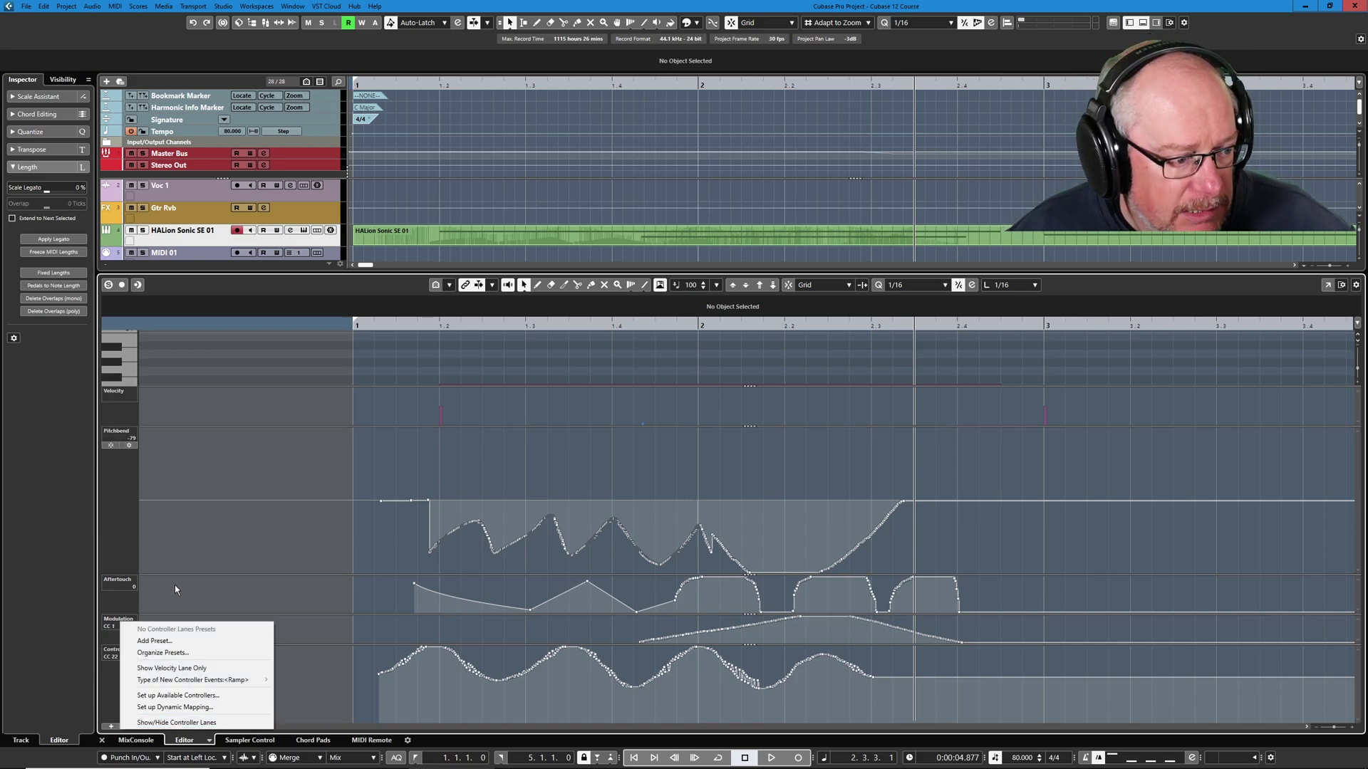
left_click(165, 668)
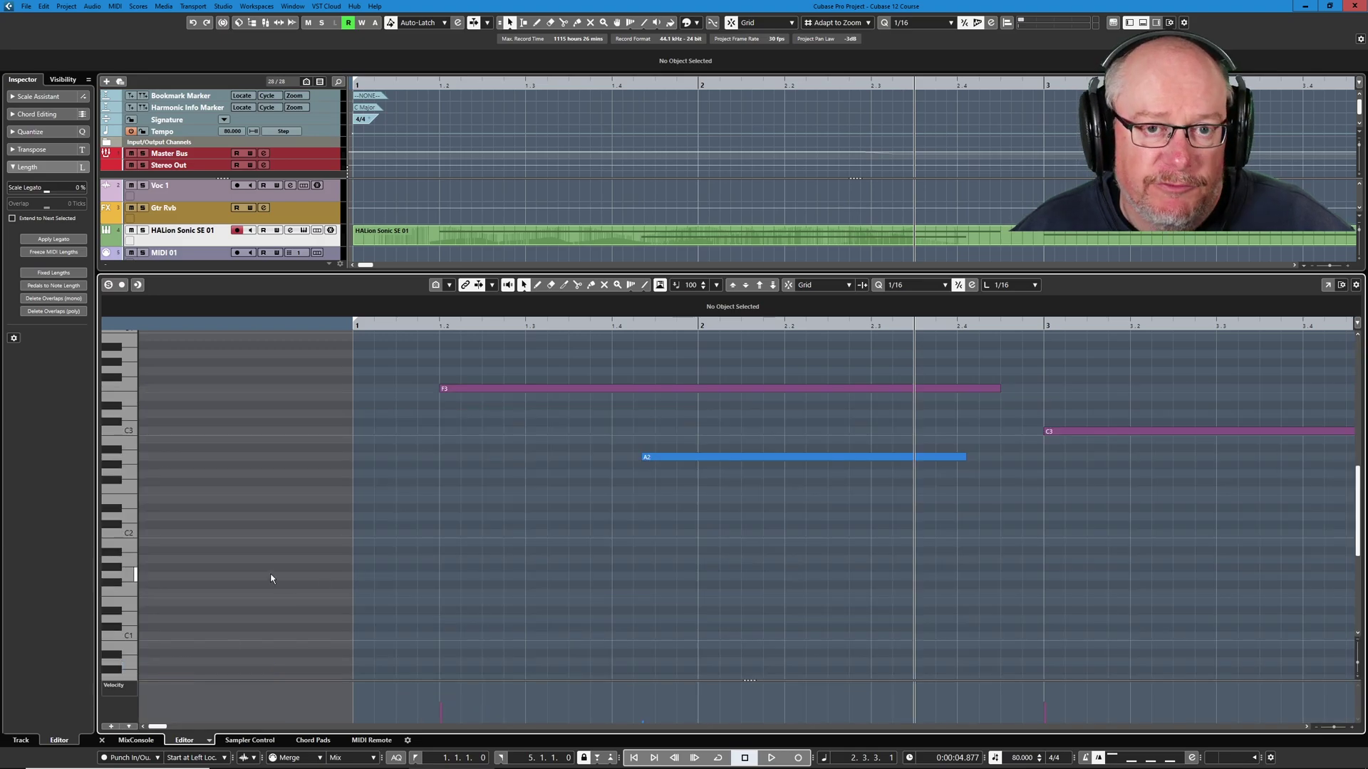
left_click(111, 727)
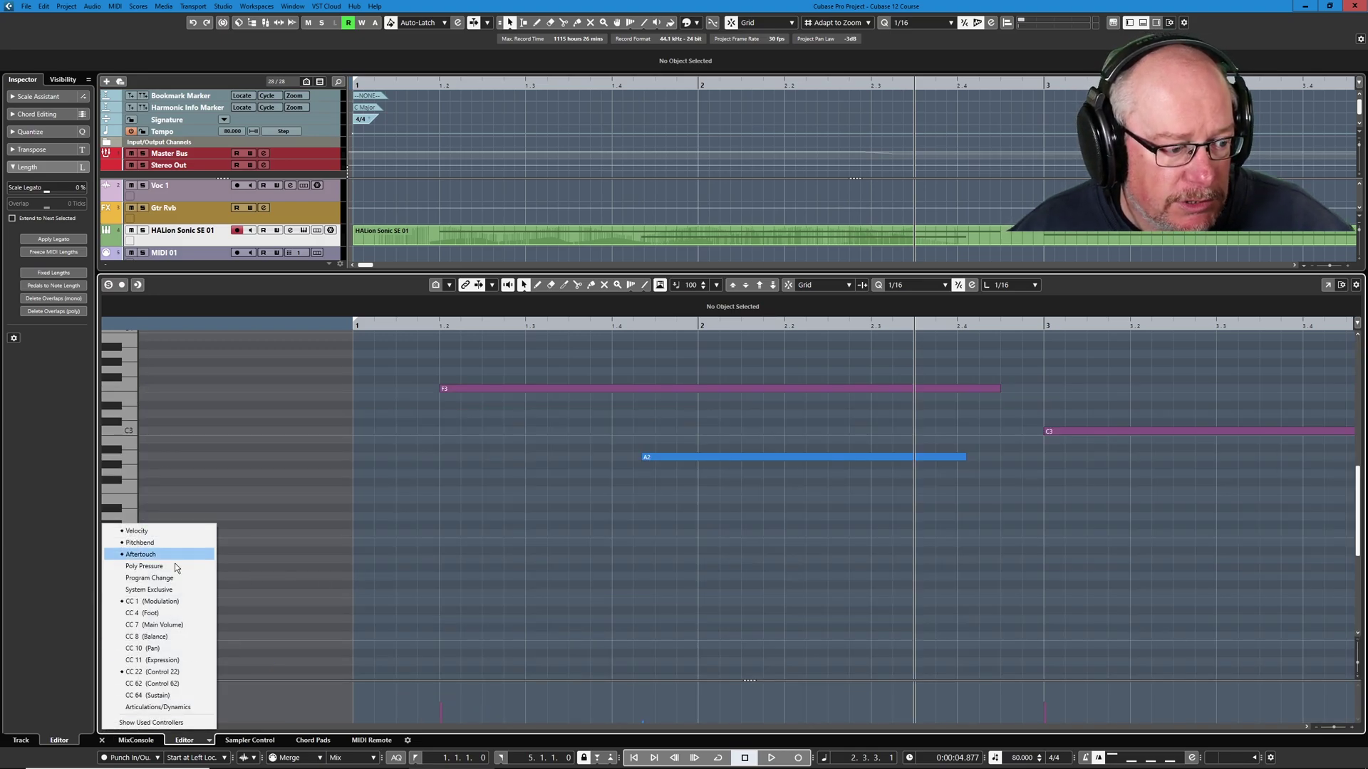
left_click(150, 722)
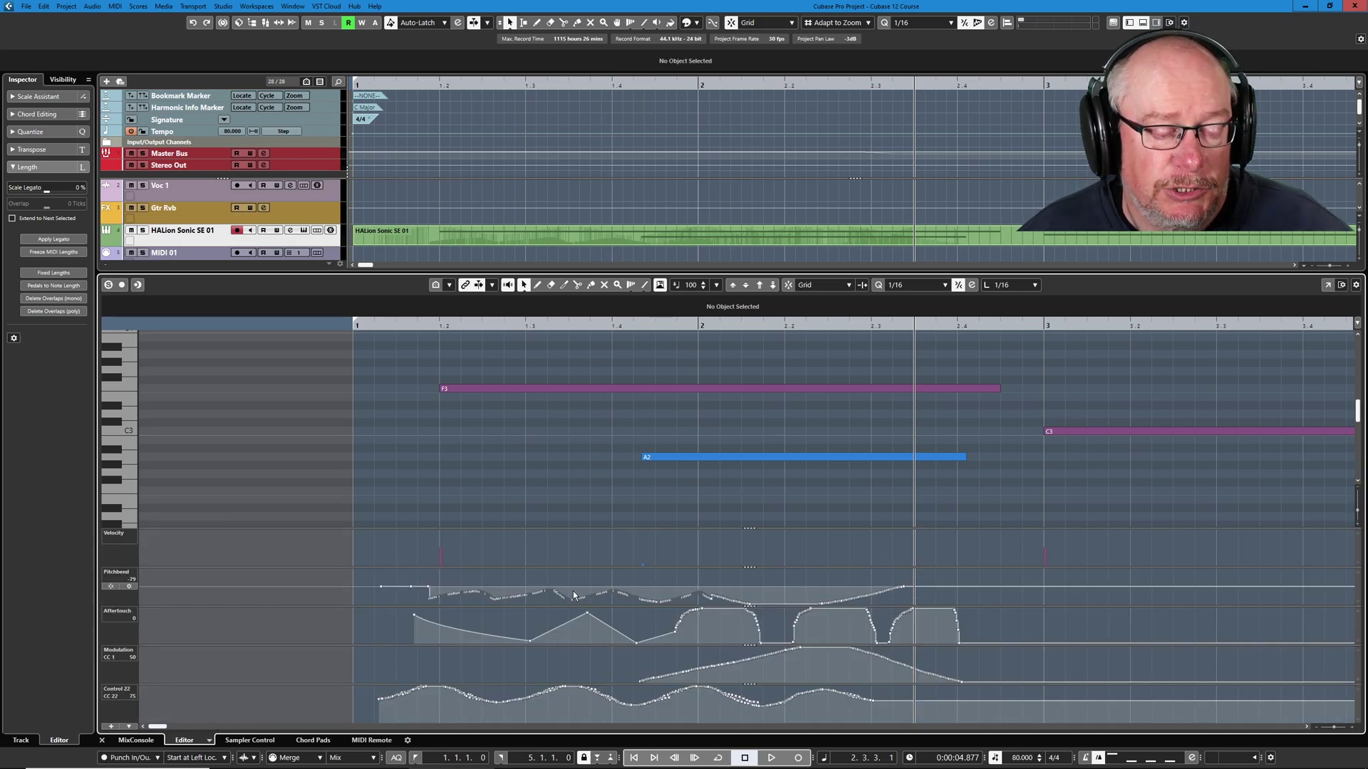
left_click_drag(201, 567, 237, 435)
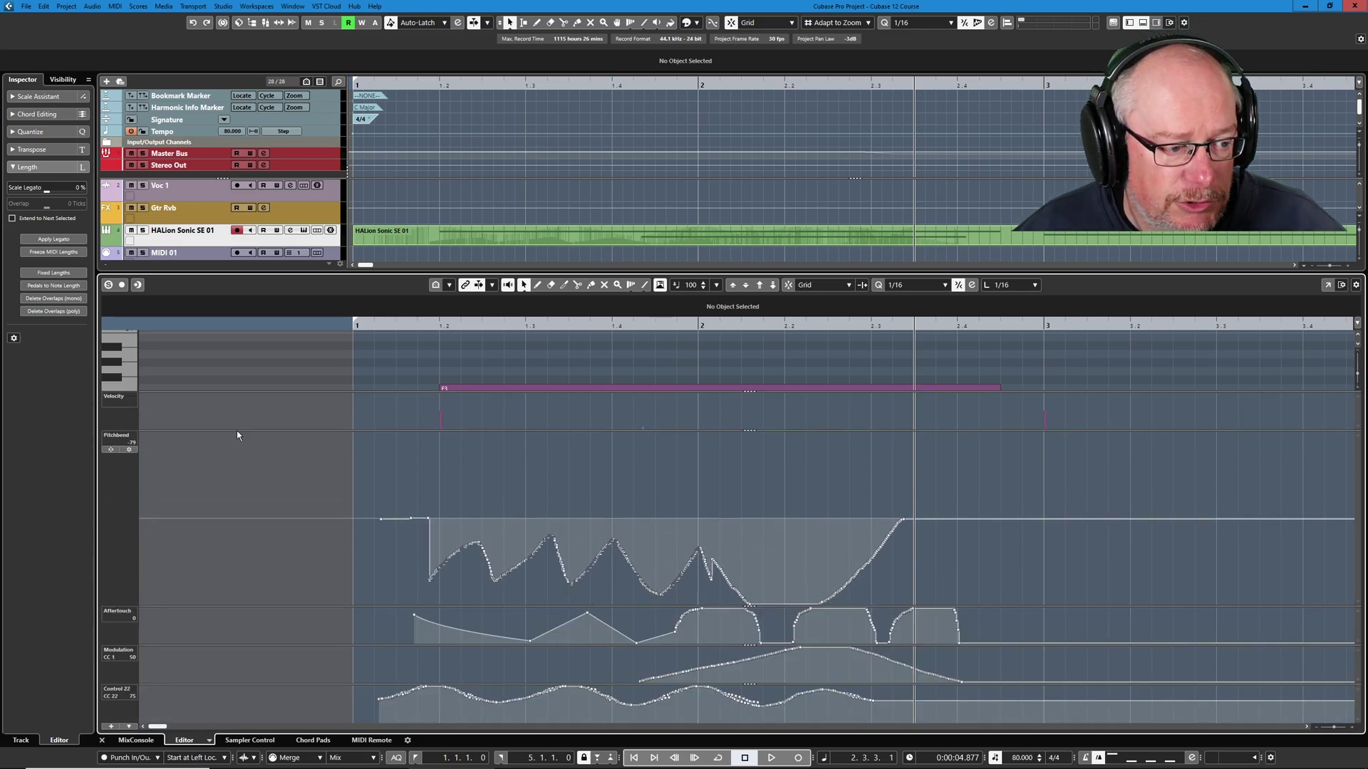
scroll(472, 585, "up", 6)
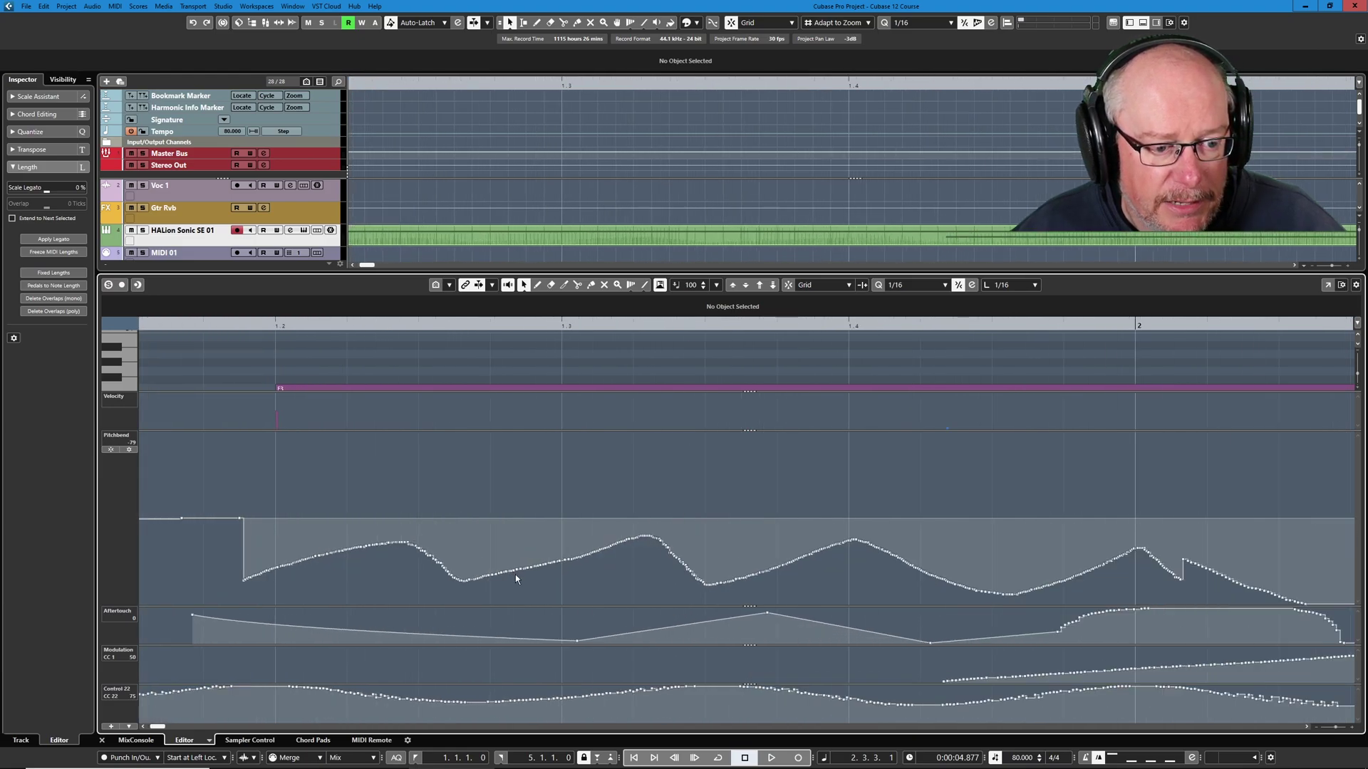
Step: Turn on the Pitchbend semitone grid, set its range to 5, and enable semitone snapping
left_click(131, 450)
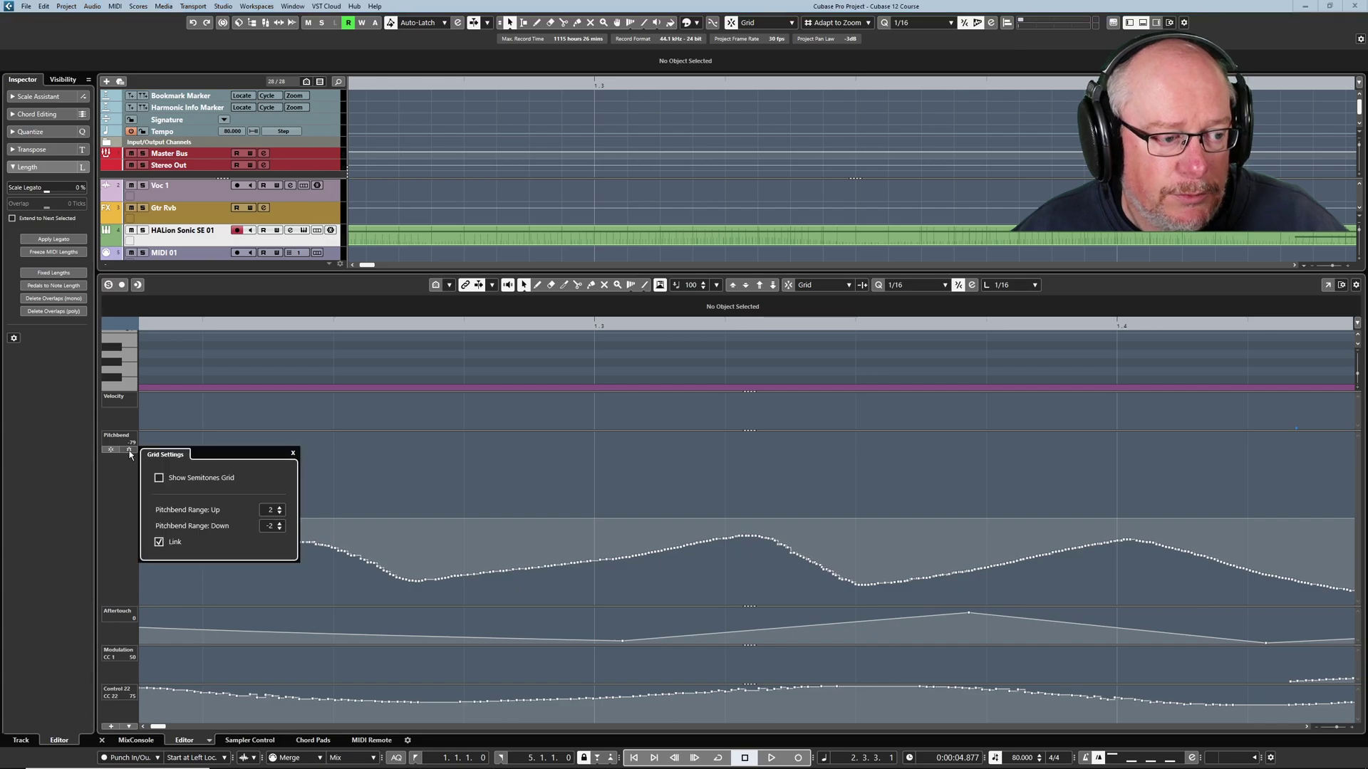
left_click(159, 478)
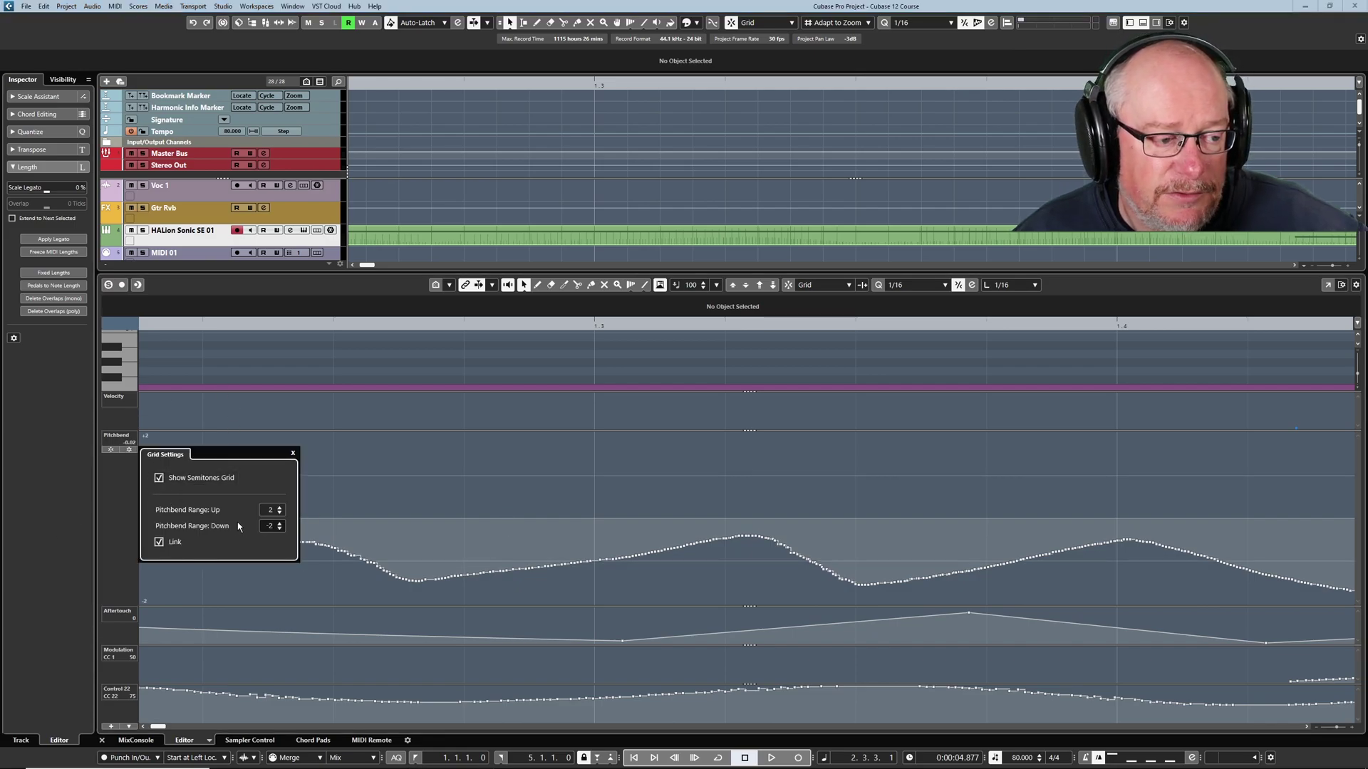
left_click(280, 508)
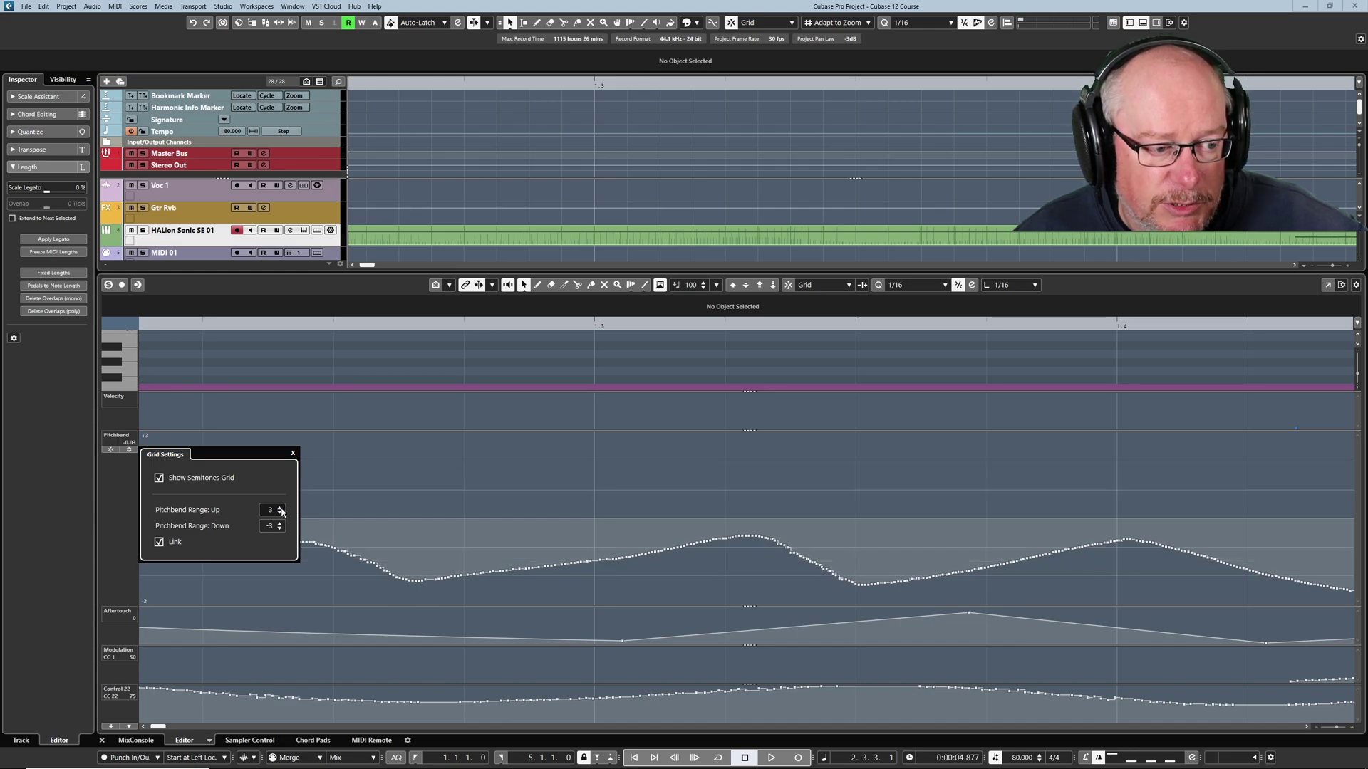
left_click(280, 508)
left_click(280, 508)
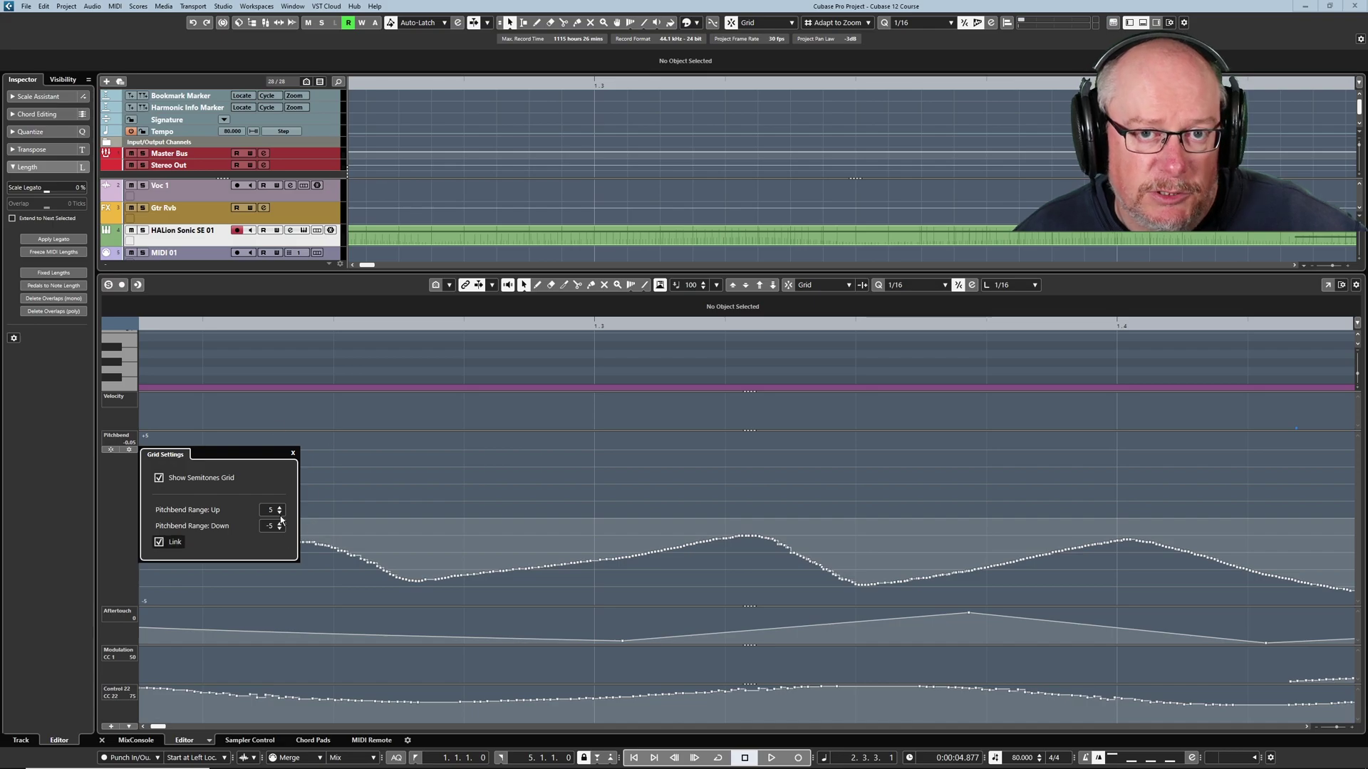
left_click(294, 455)
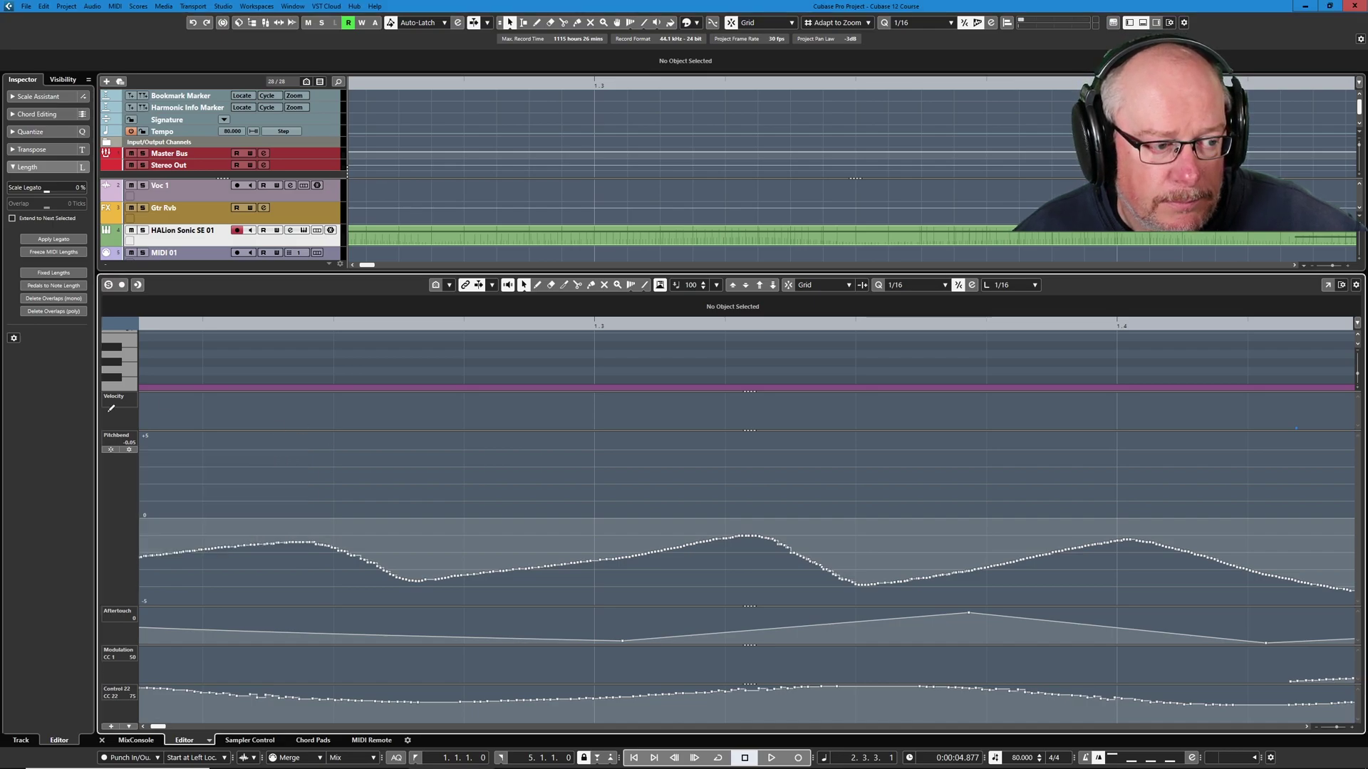
left_click(111, 450)
Step: Draw stepped semitone pitchbend values across the lane, then zoom out to view the part
key("8")
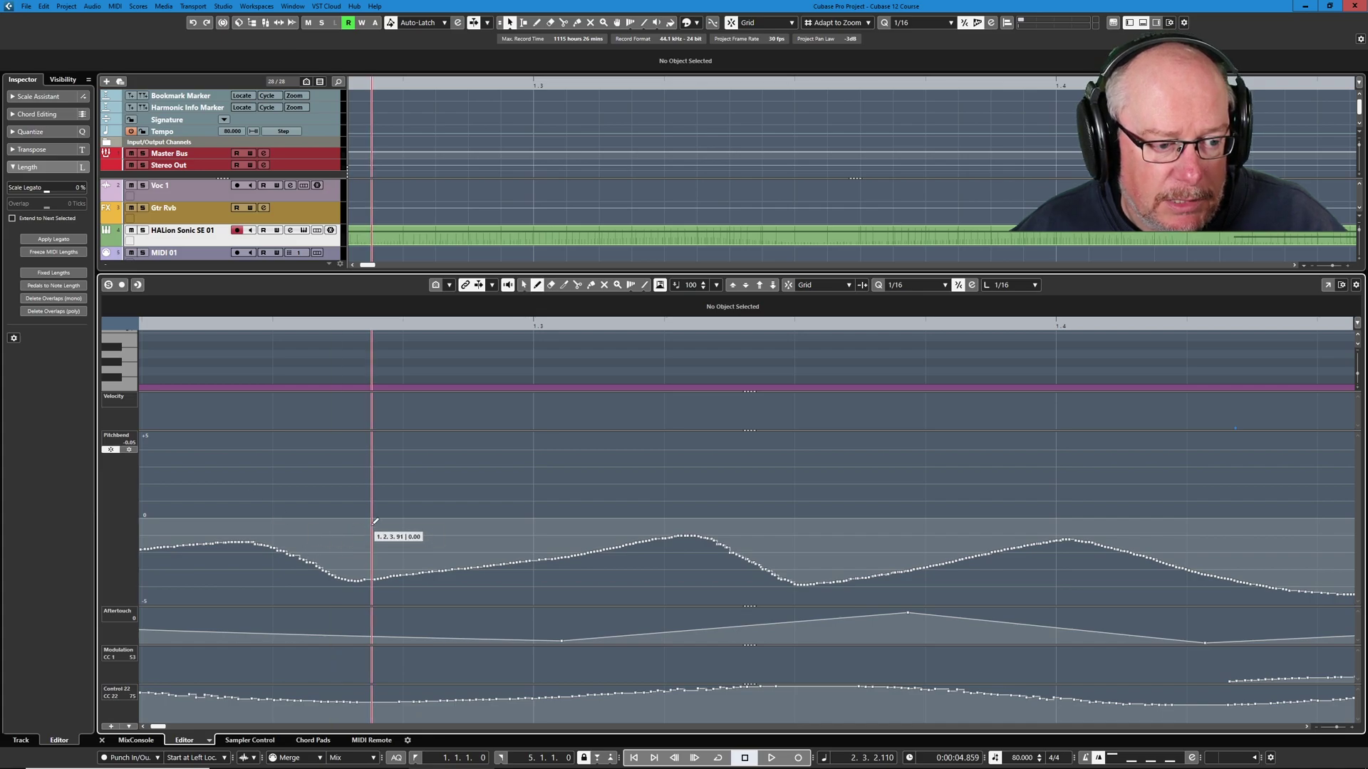
mouse_move(375, 522)
left_mouse_down()
mouse_move(470, 606)
mouse_move(490, 604)
mouse_move(564, 533)
mouse_move(609, 600)
mouse_move(712, 531)
mouse_move(751, 601)
mouse_move(843, 531)
mouse_move(881, 573)
mouse_move(919, 571)
mouse_move(973, 531)
mouse_move(1021, 575)
mouse_move(1133, 547)
mouse_move(1166, 589)
left_mouse_up()
key("1")
key("g")
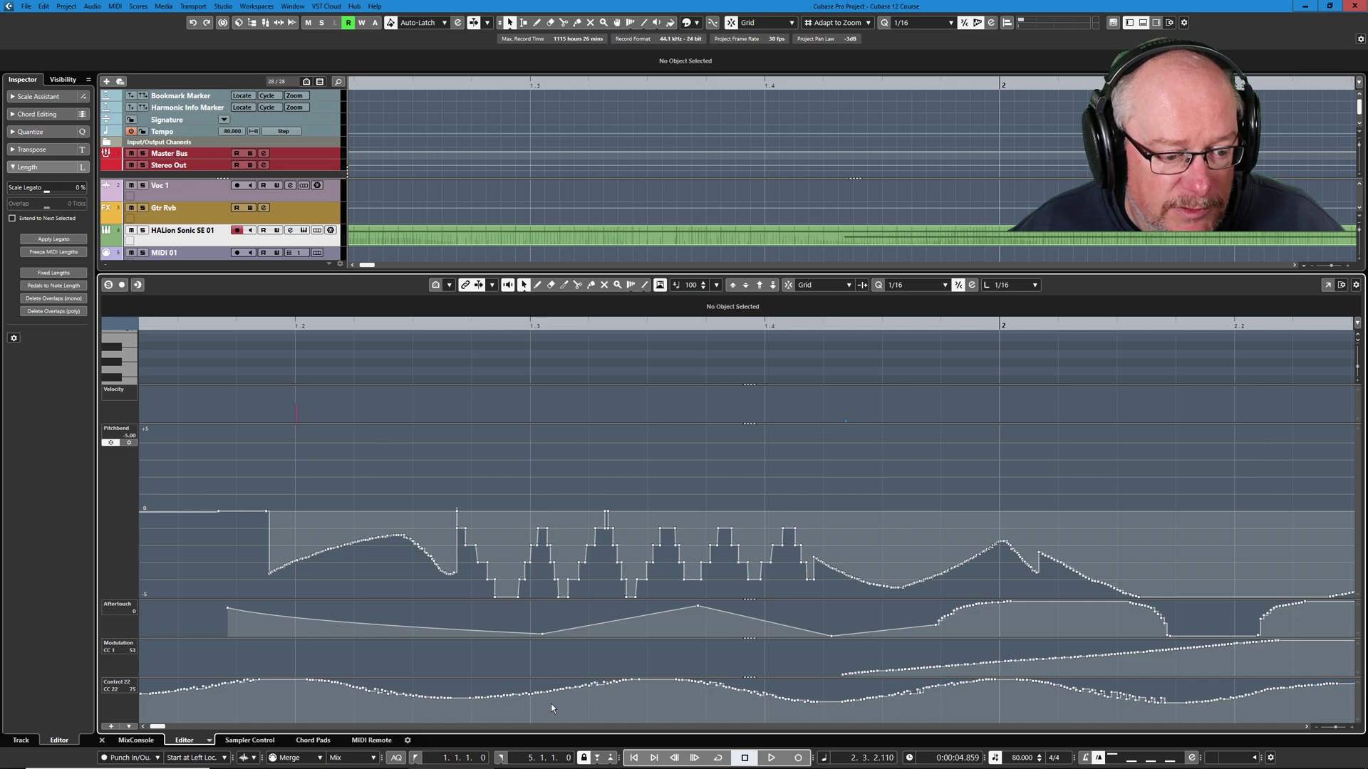
scroll(553, 699, "up", 8)
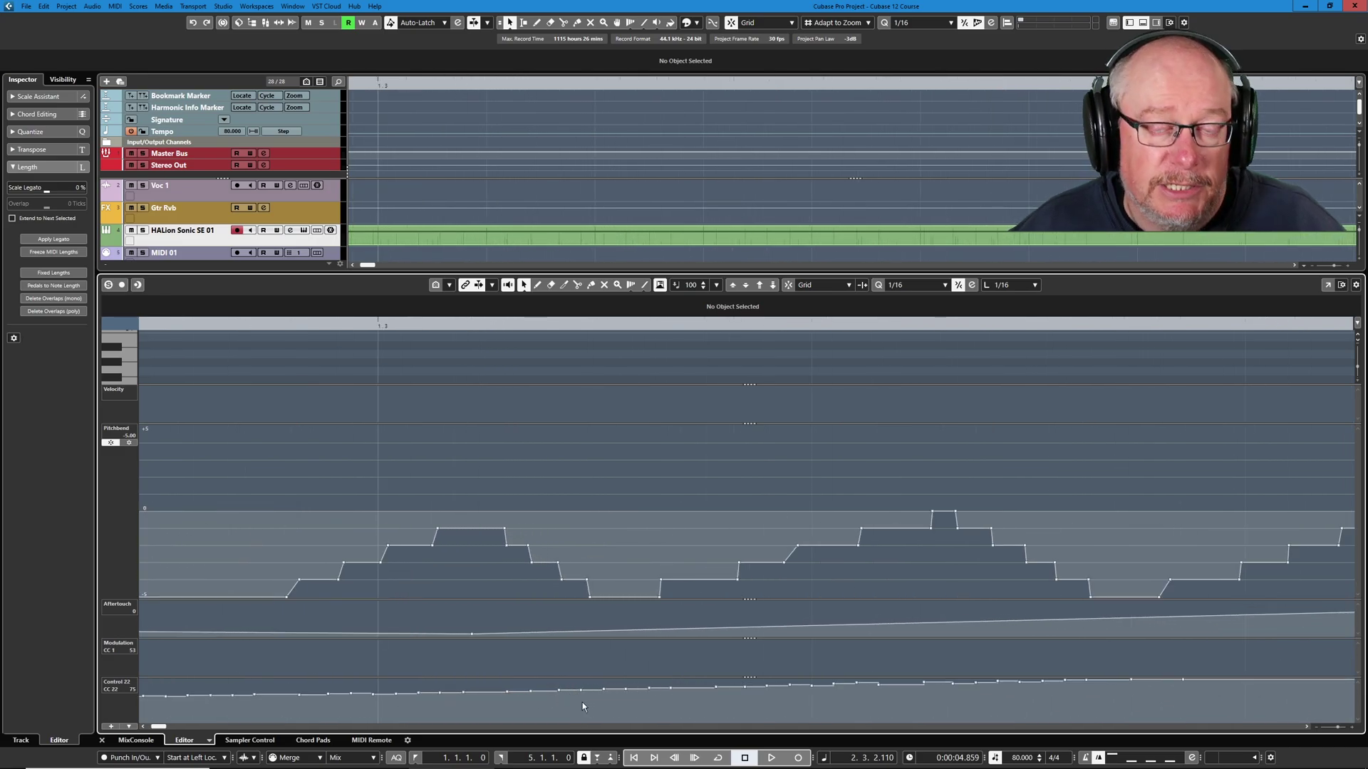
Step: Apply MIDI > Functions > Thin Out Data to the pitchbend and controller events
left_click(115, 5)
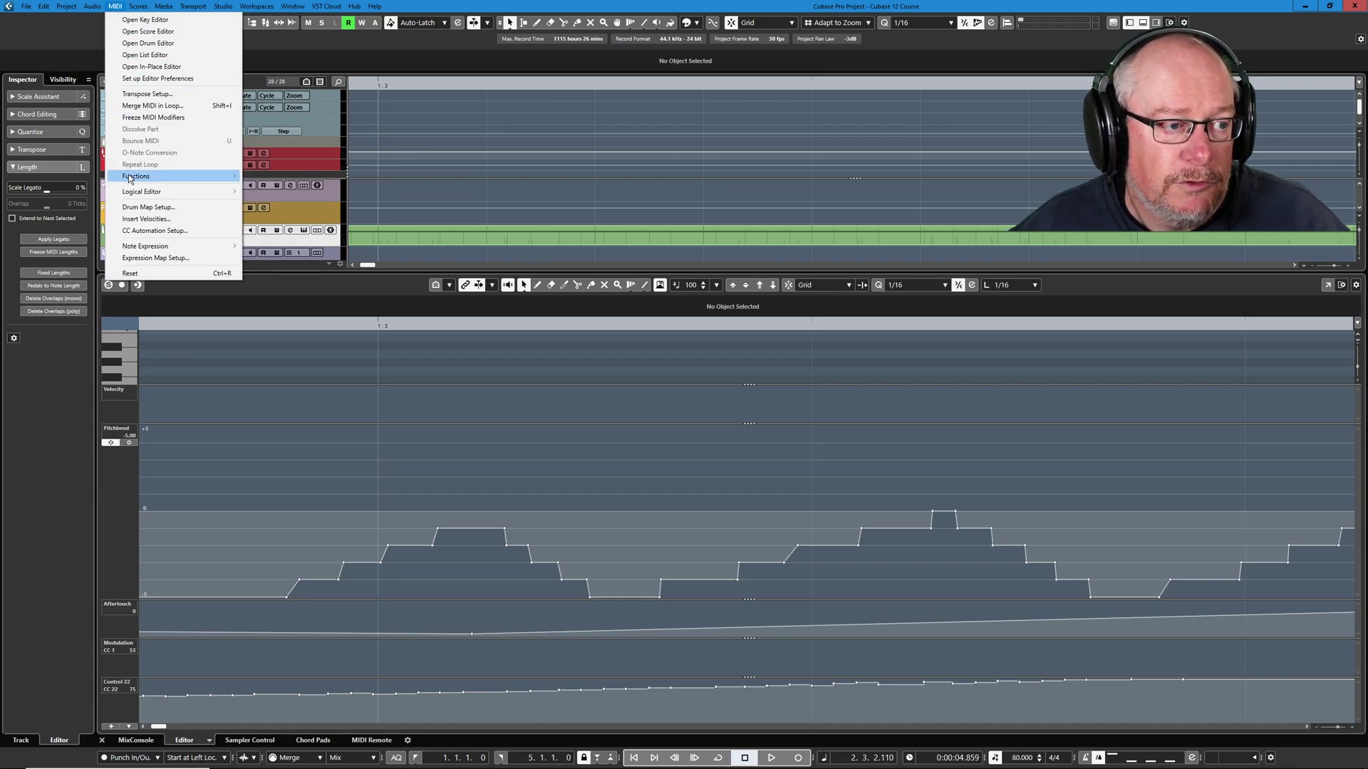
mouse_move(131, 178)
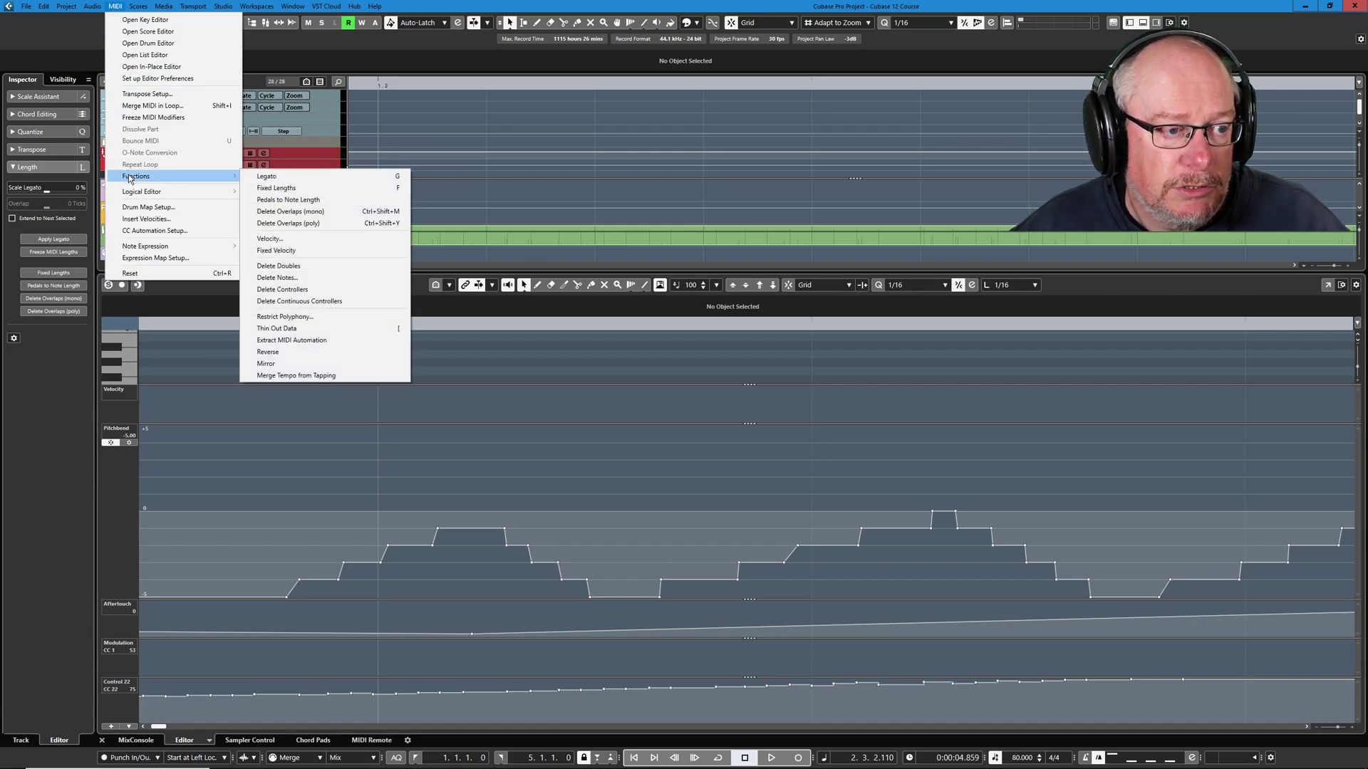
left_click(307, 331)
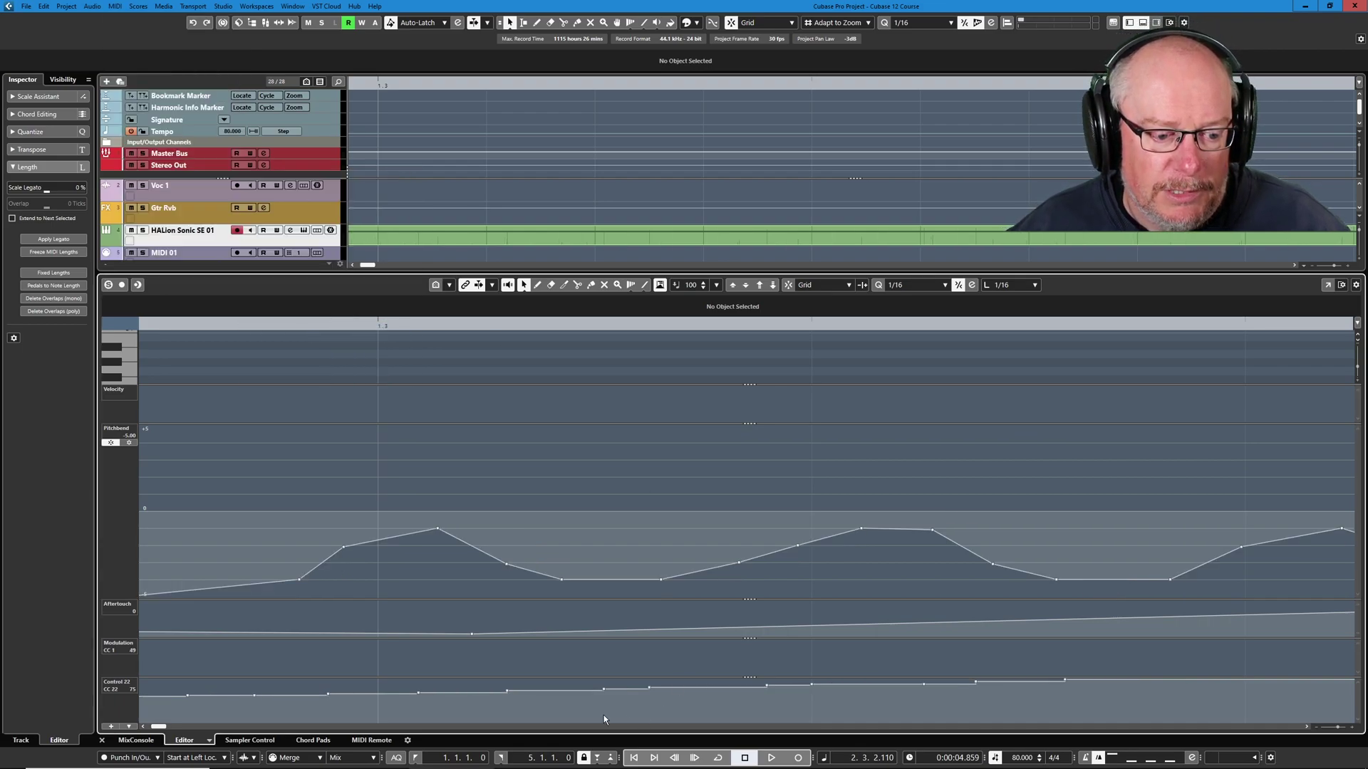